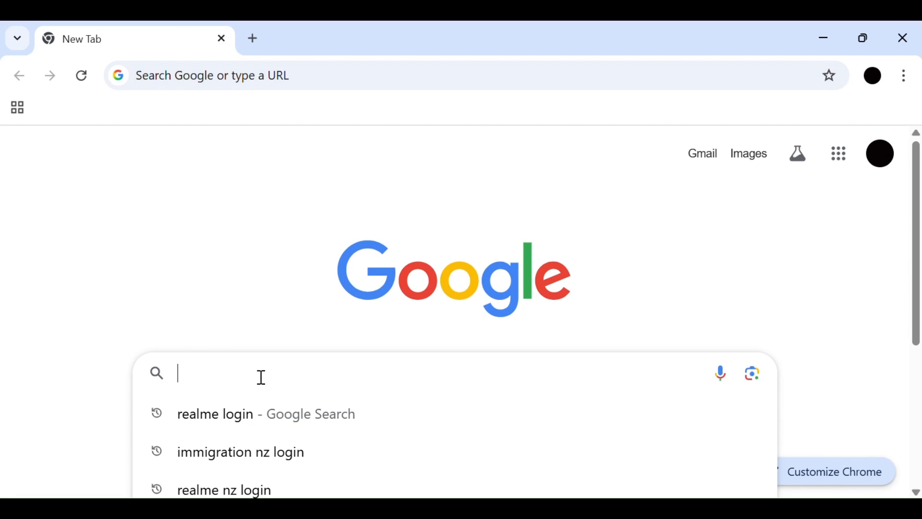
- Search Google for "immigration nz login" and open the Immigration New Zealand homepage from the results
{"action": "scroll", "coordinate": [261, 377], "scroll_direction": "down", "scroll_amount": 2}
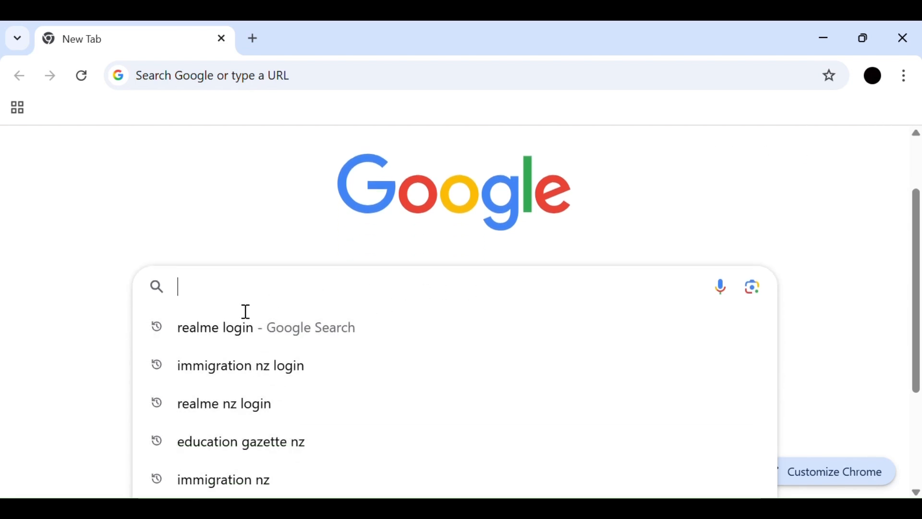
{"action": "left_click", "coordinate": [238, 369]}
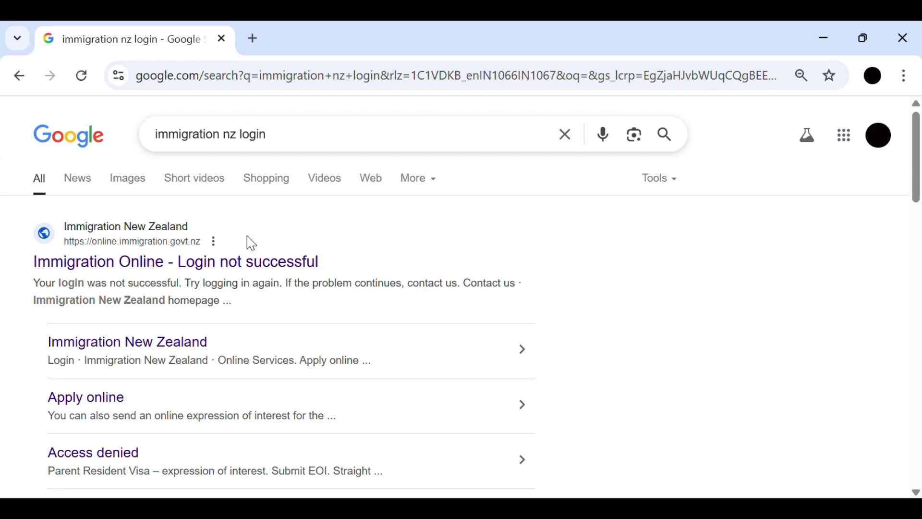
{"action": "scroll", "coordinate": [252, 244], "scroll_direction": "down", "scroll_amount": 10}
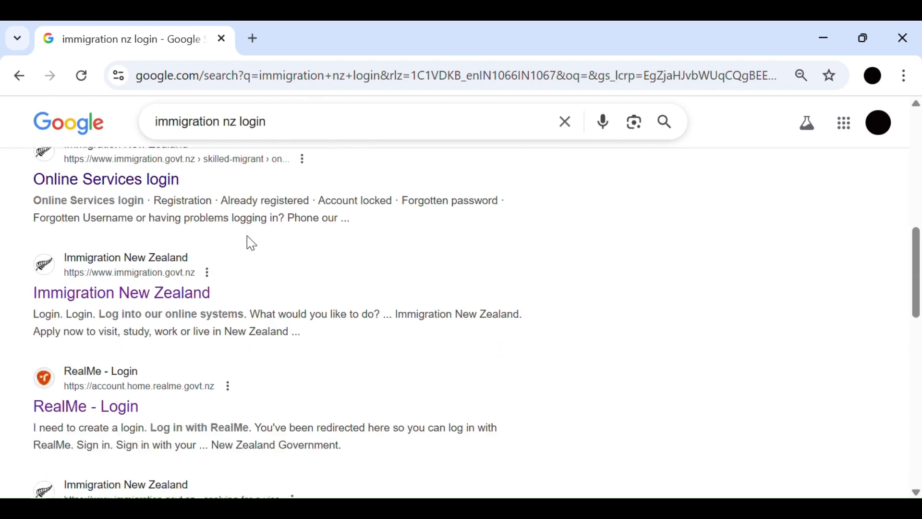
{"action": "left_click", "coordinate": [128, 294]}
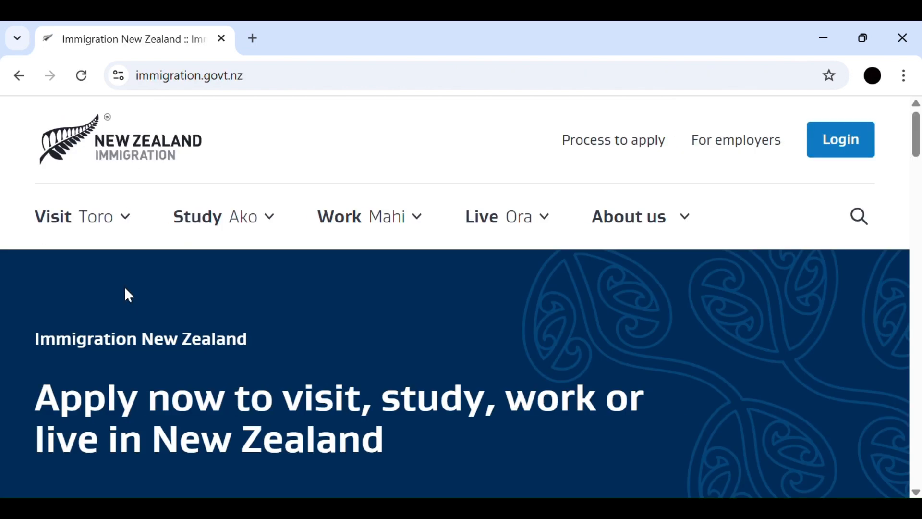
- Open the site's login page and choose "Start, edit or check the status of an application" as the purpose
{"action": "scroll", "coordinate": [432, 292], "scroll_direction": "down", "scroll_amount": 7}
{"action": "scroll", "coordinate": [432, 293], "scroll_direction": "up", "scroll_amount": 5}
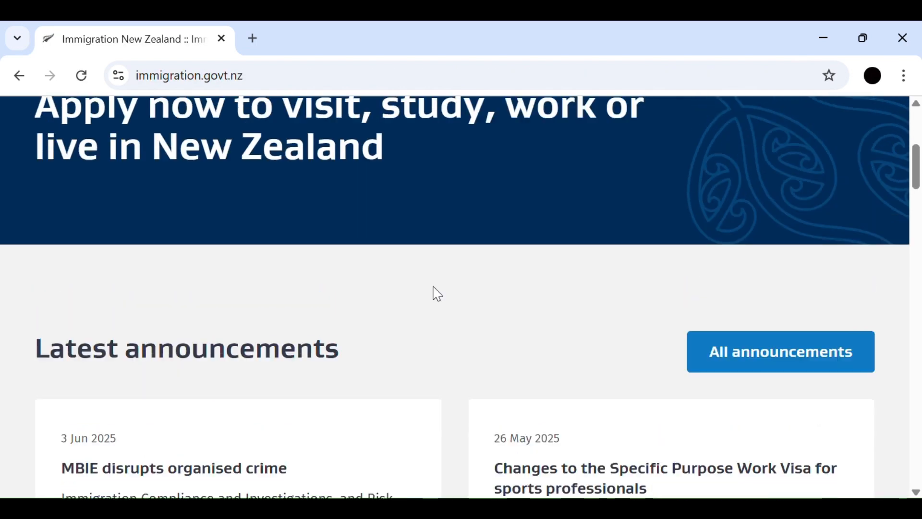
{"action": "scroll", "coordinate": [443, 295], "scroll_direction": "up", "scroll_amount": 2}
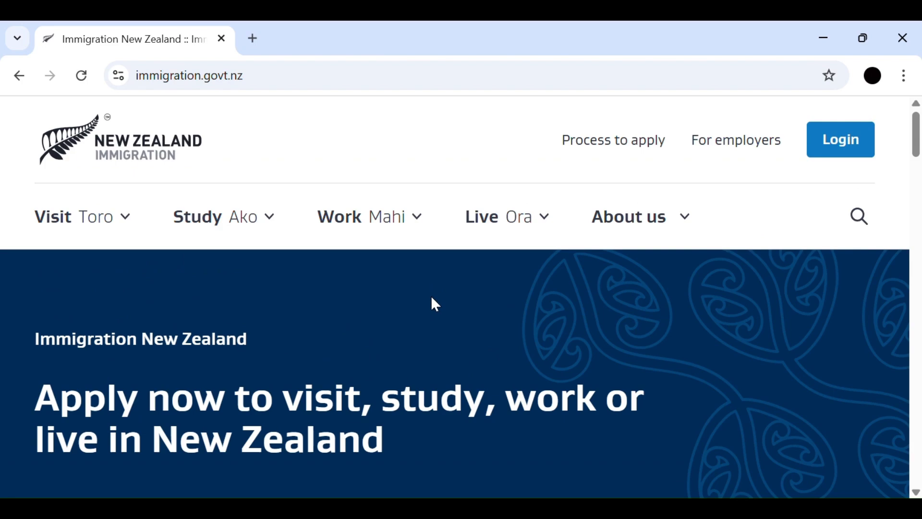
{"action": "left_click", "coordinate": [840, 153]}
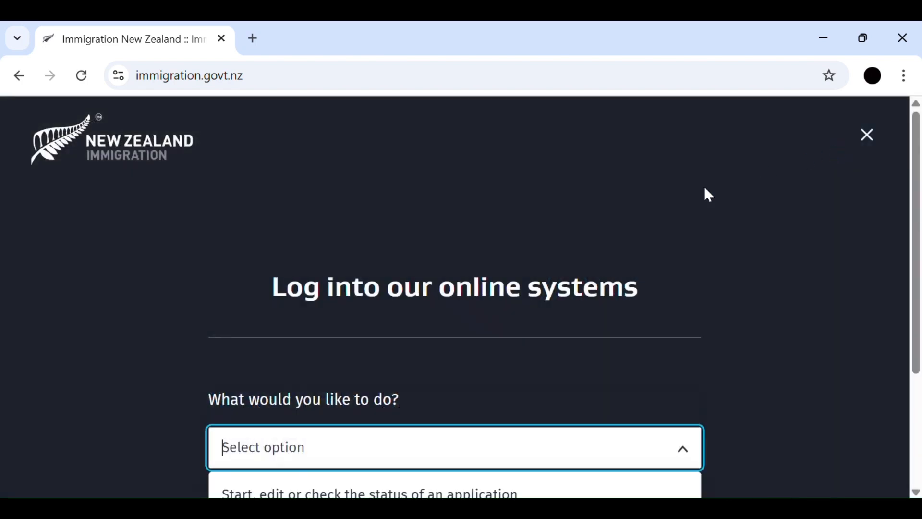
{"action": "scroll", "coordinate": [528, 291], "scroll_direction": "down", "scroll_amount": 3}
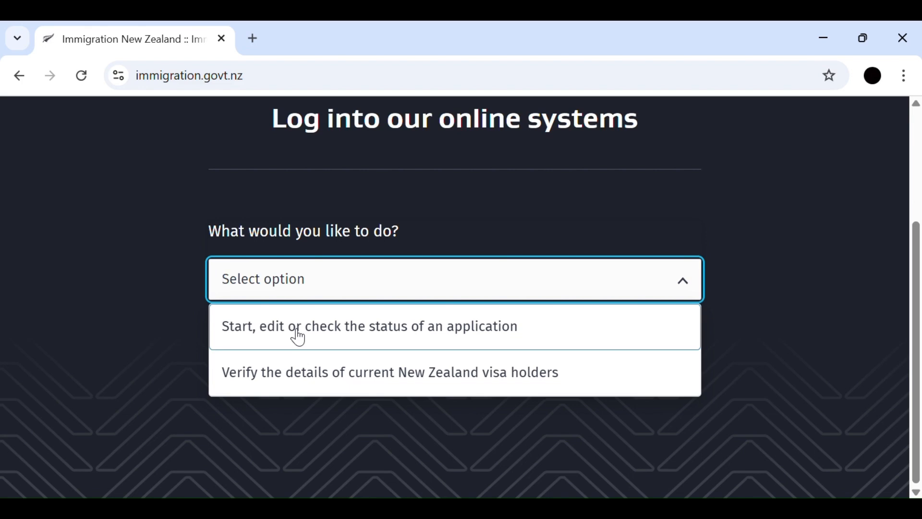
{"action": "left_click", "coordinate": [299, 336]}
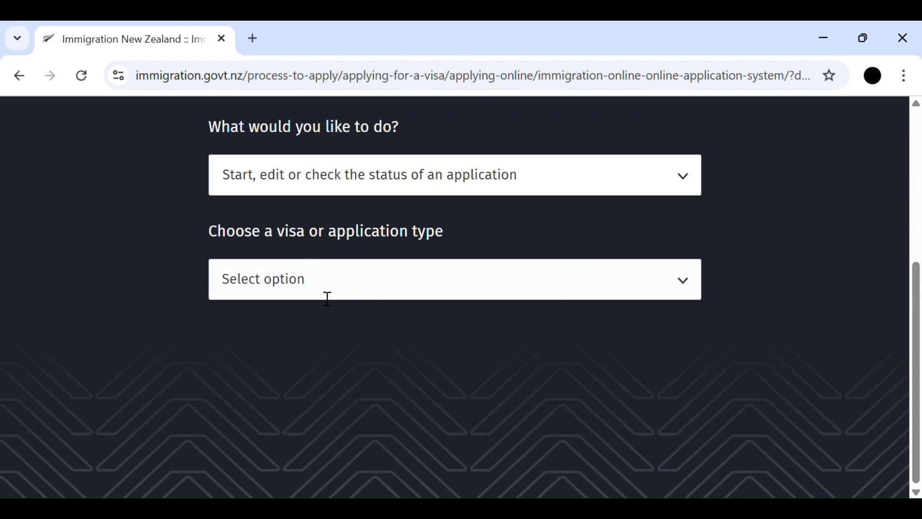
- Choose "Student visa" as the application type and proceed to the RealMe login
{"action": "left_click", "coordinate": [381, 299]}
{"action": "scroll", "coordinate": [385, 354], "scroll_direction": "down", "scroll_amount": 4}
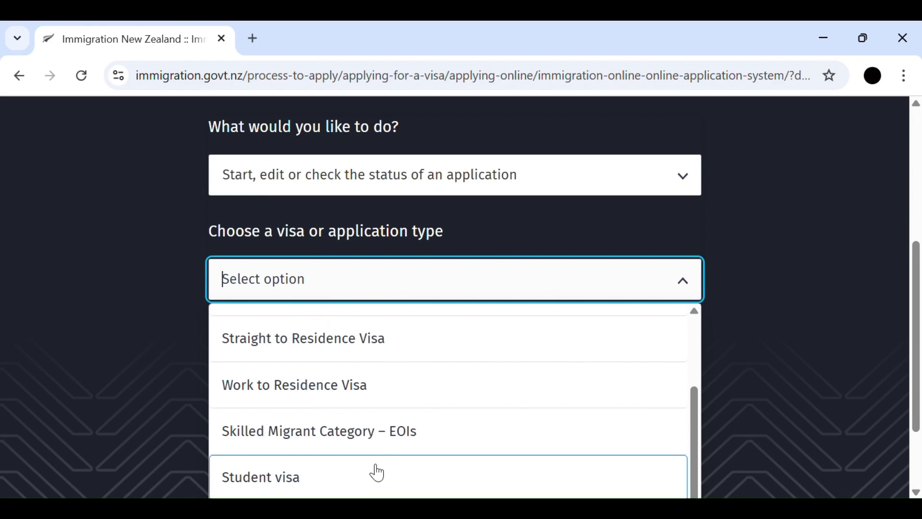
{"action": "left_click", "coordinate": [376, 480]}
{"action": "scroll", "coordinate": [405, 419], "scroll_direction": "down", "scroll_amount": 5}
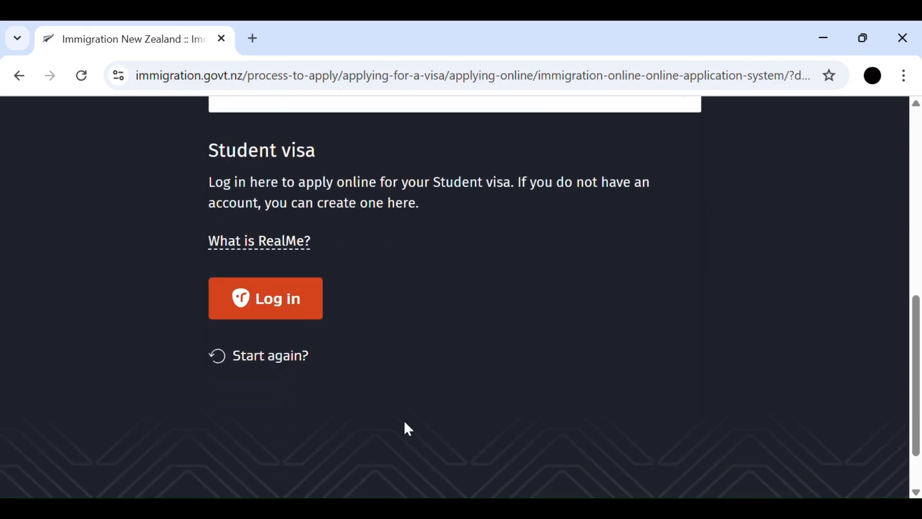
{"action": "scroll", "coordinate": [404, 419], "scroll_direction": "up", "scroll_amount": 5}
{"action": "scroll", "coordinate": [389, 302], "scroll_direction": "down", "scroll_amount": 4}
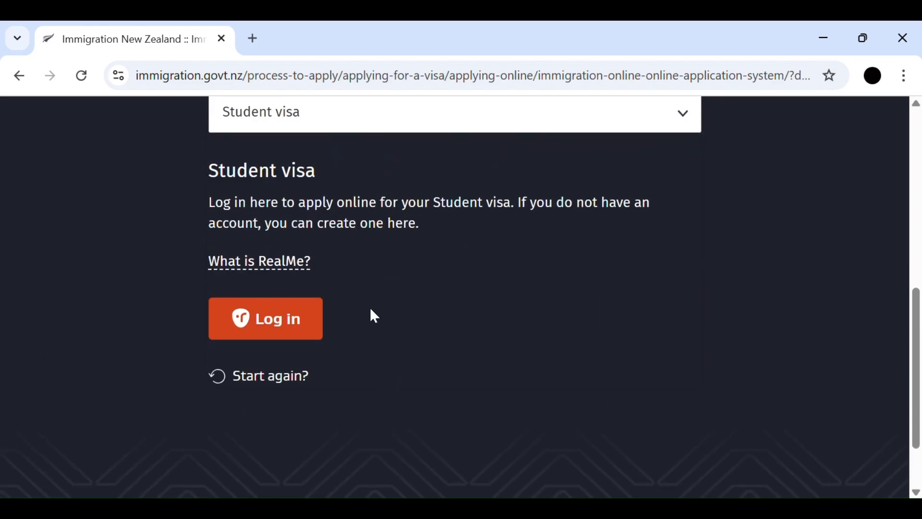
{"action": "left_click", "coordinate": [292, 331]}
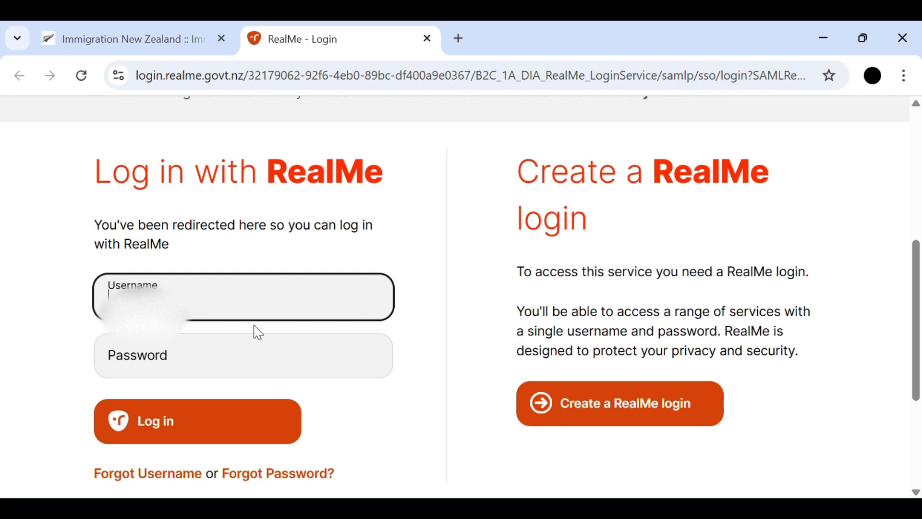
- Enter the account password in the RealMe login form and log in
{"action": "left_click", "coordinate": [217, 366]}
{"action": "type", "text": "•"}
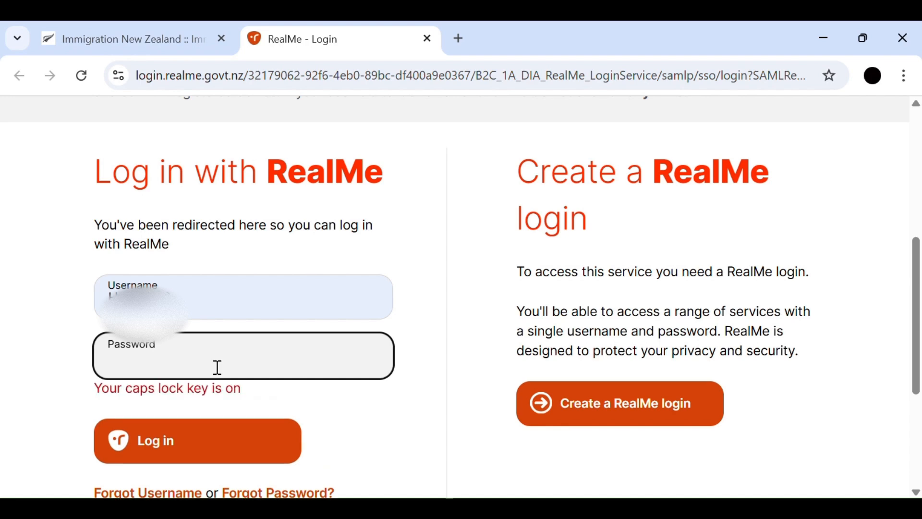
{"action": "key", "text": "Caps_Lock"}
{"action": "type", "text": "••••"}
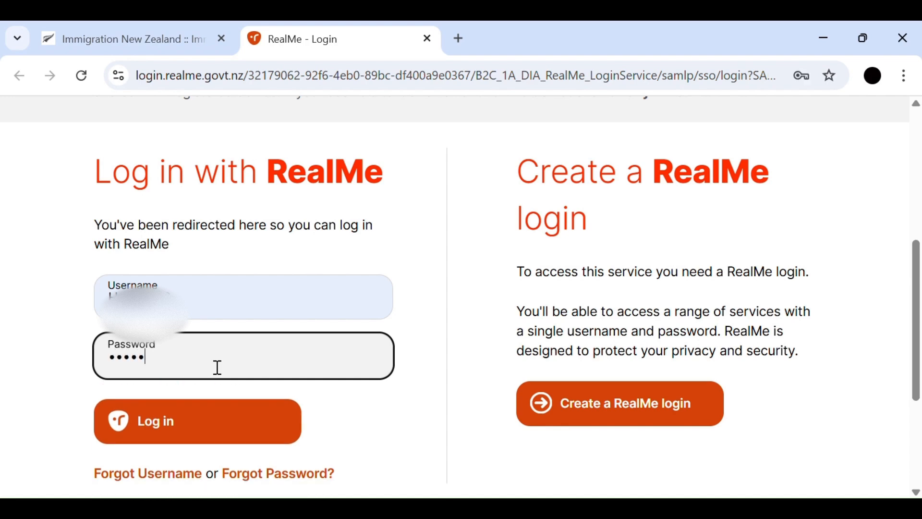
{"action": "type", "text": "••••••"}
{"action": "left_click", "coordinate": [213, 429]}
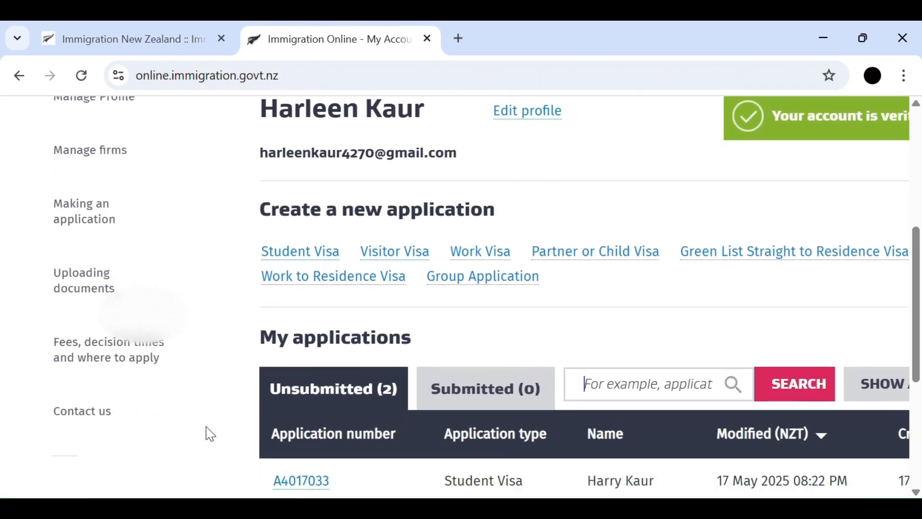
- Create a new Student Visa application from the My Account page
{"action": "scroll", "coordinate": [277, 449], "scroll_direction": "up", "scroll_amount": 3}
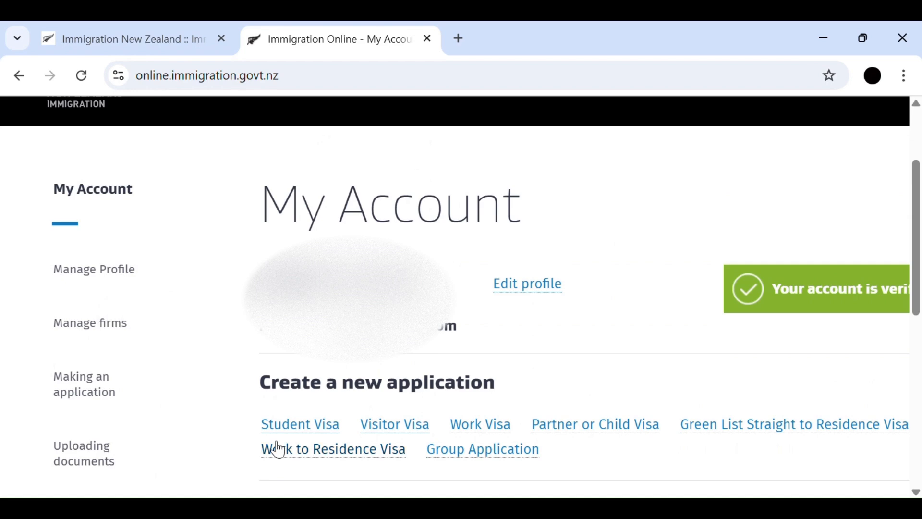
{"action": "scroll", "coordinate": [420, 396], "scroll_direction": "down", "scroll_amount": 1}
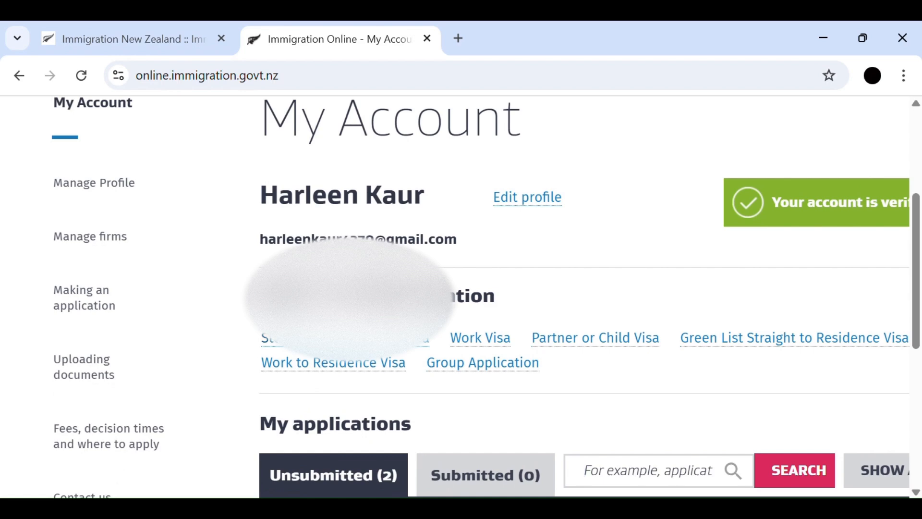
{"action": "left_click", "coordinate": [328, 340]}
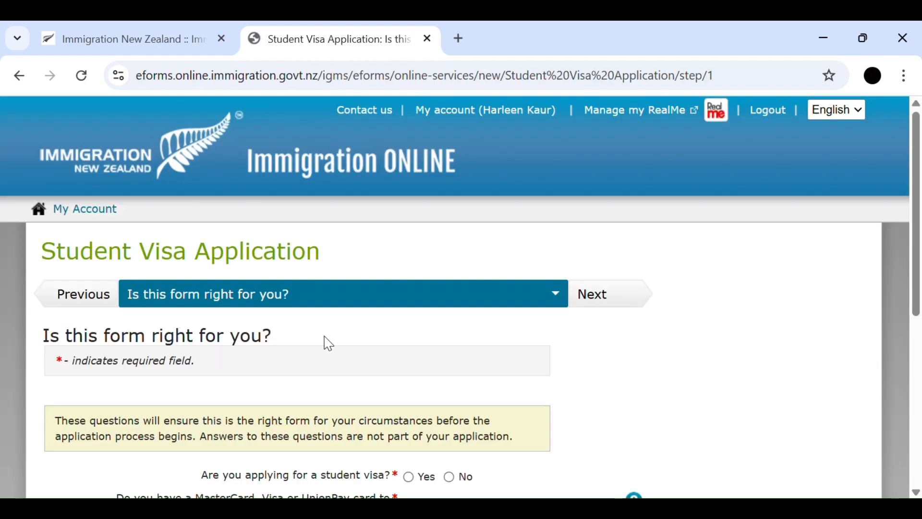
- Answer Yes to applying for a student visa and "Yes or I am from a fee waiver country" for the payment card
{"action": "scroll", "coordinate": [328, 343], "scroll_direction": "down", "scroll_amount": 3}
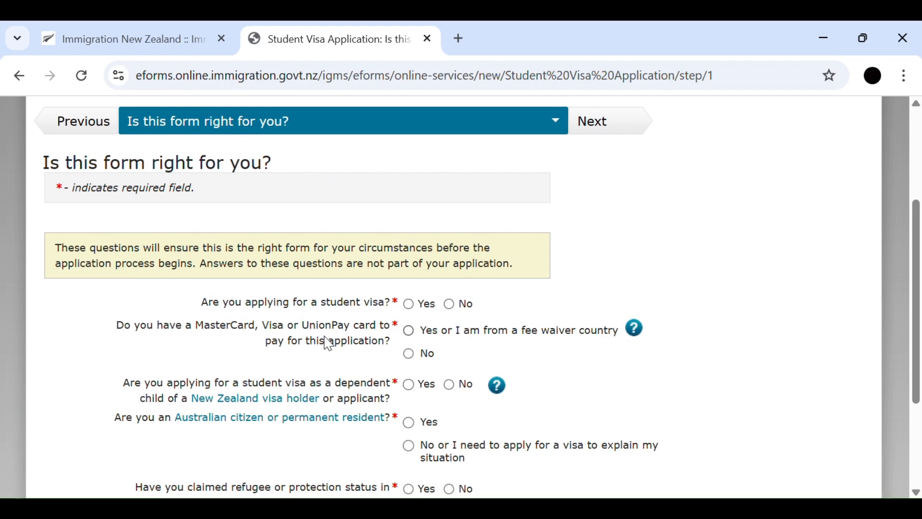
{"action": "scroll", "coordinate": [326, 342], "scroll_direction": "down", "scroll_amount": 2}
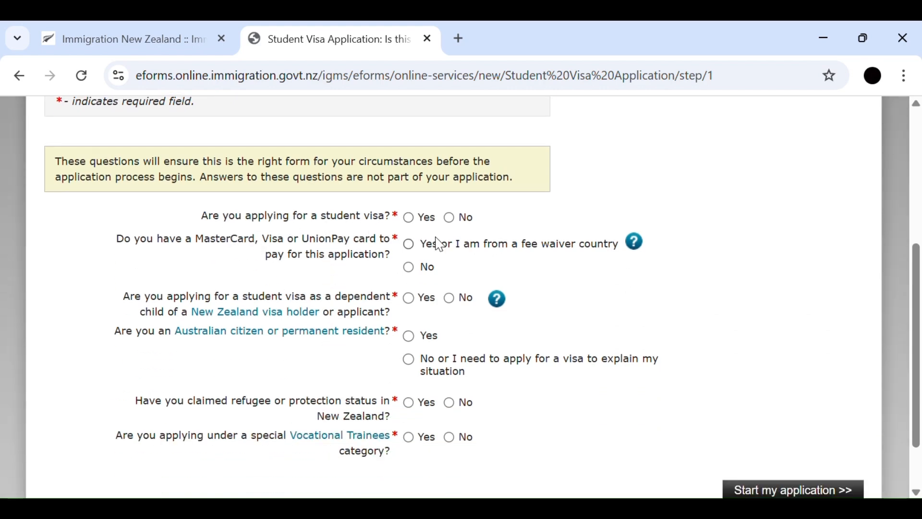
{"action": "left_click", "coordinate": [409, 218]}
{"action": "left_click", "coordinate": [409, 245]}
- Answer No to the dependent child, Australian citizen, refugee status and Vocational Trainees questions, and start the application
{"action": "scroll", "coordinate": [370, 254], "scroll_direction": "down", "scroll_amount": 3}
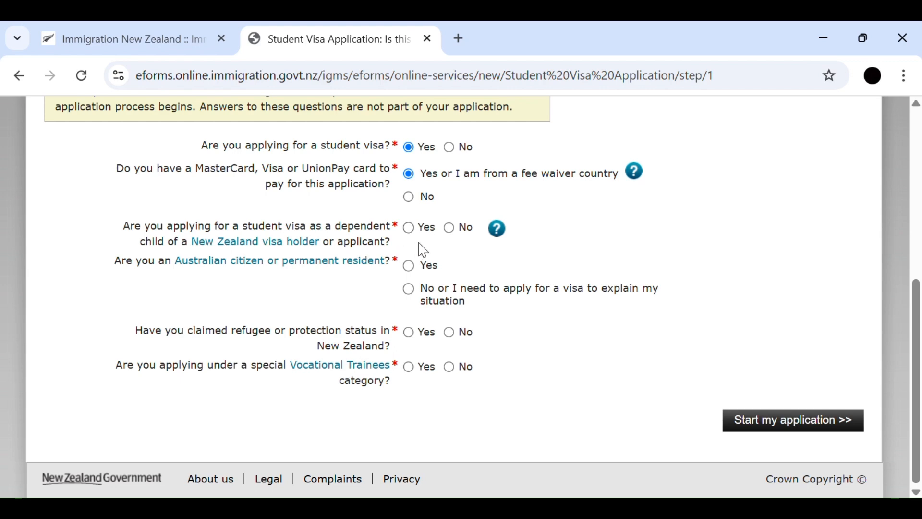
{"action": "left_click", "coordinate": [453, 232]}
{"action": "left_click", "coordinate": [408, 290]}
{"action": "left_click", "coordinate": [449, 333]}
{"action": "left_click", "coordinate": [451, 368]}
{"action": "left_click", "coordinate": [812, 432]}
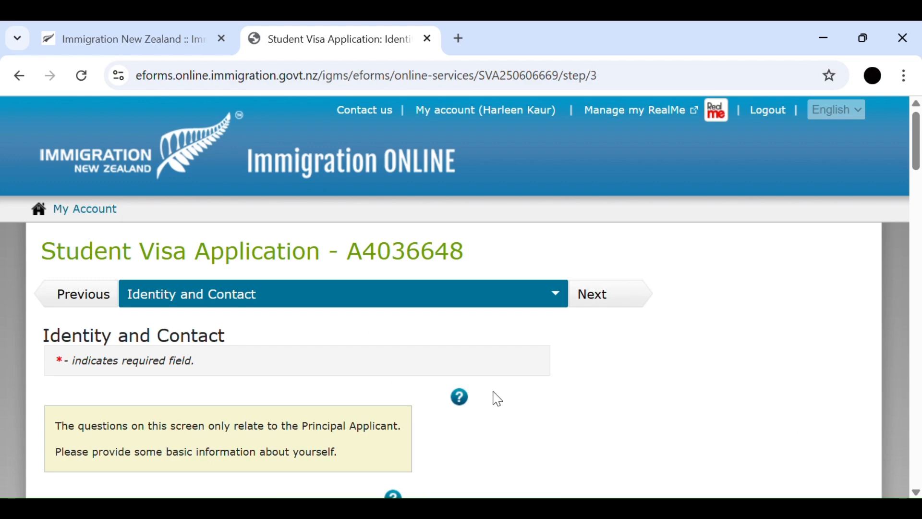
- Turn off saving and filling of addresses in the browser settings and return to the visa application form
{"action": "scroll", "coordinate": [497, 398], "scroll_direction": "down", "scroll_amount": 3}
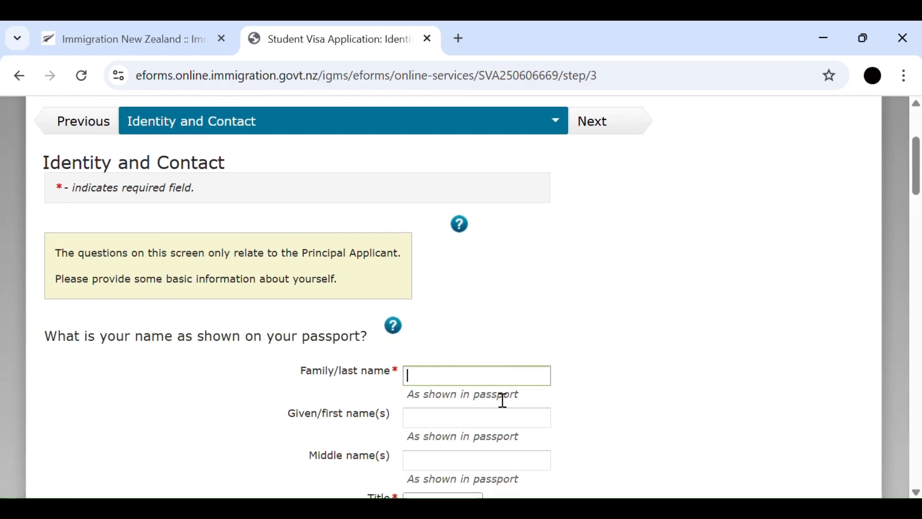
{"action": "scroll", "coordinate": [503, 400], "scroll_direction": "down", "scroll_amount": 3}
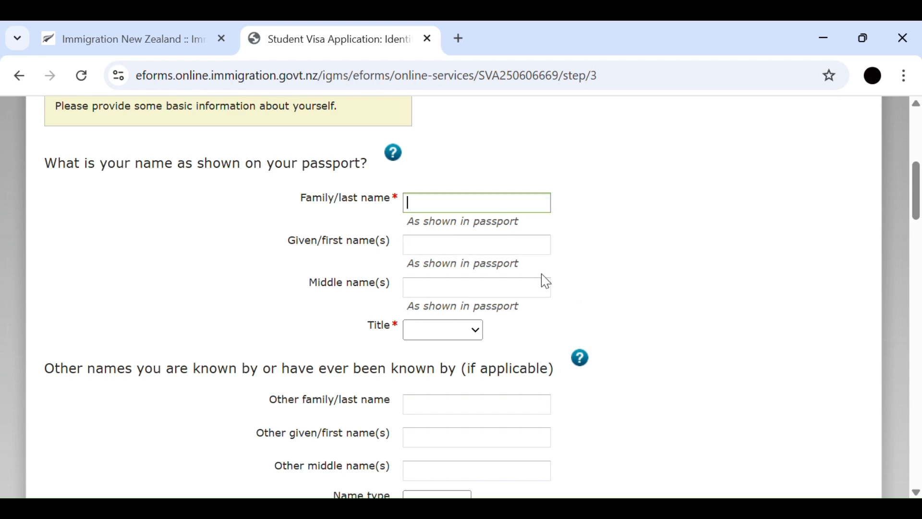
{"action": "left_click", "coordinate": [558, 294]}
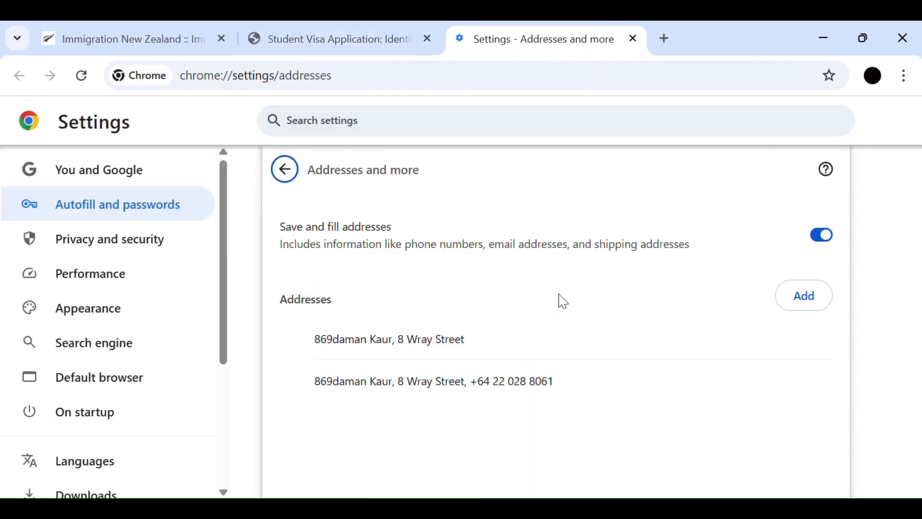
{"action": "left_click", "coordinate": [836, 245]}
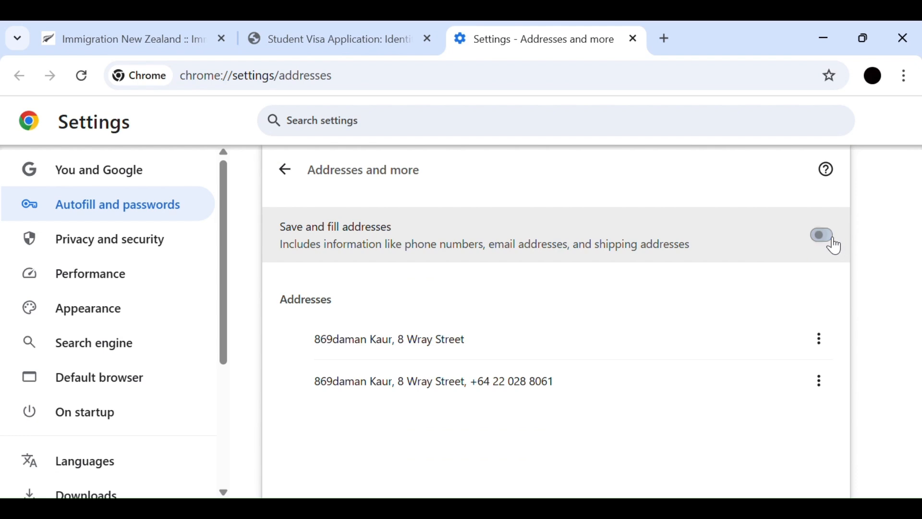
{"action": "left_click", "coordinate": [359, 48]}
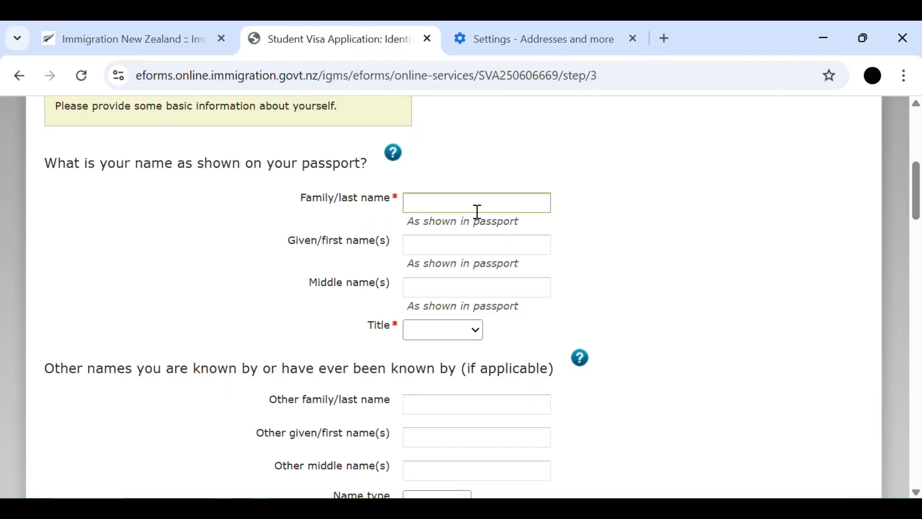
- Fill in the applicant's family name and given name as shown in the passport, and set the title to Ms
{"action": "left_click", "coordinate": [440, 255]}
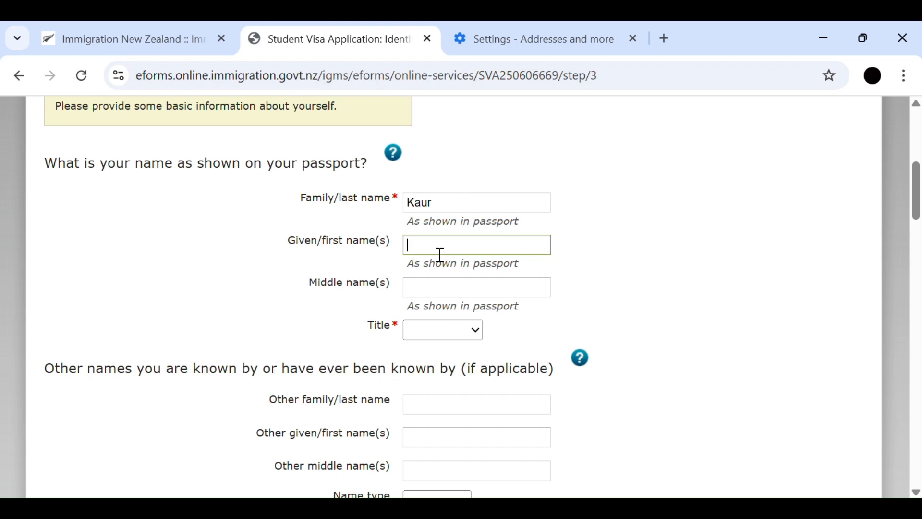
{"action": "scroll", "coordinate": [474, 323], "scroll_direction": "down", "scroll_amount": 2}
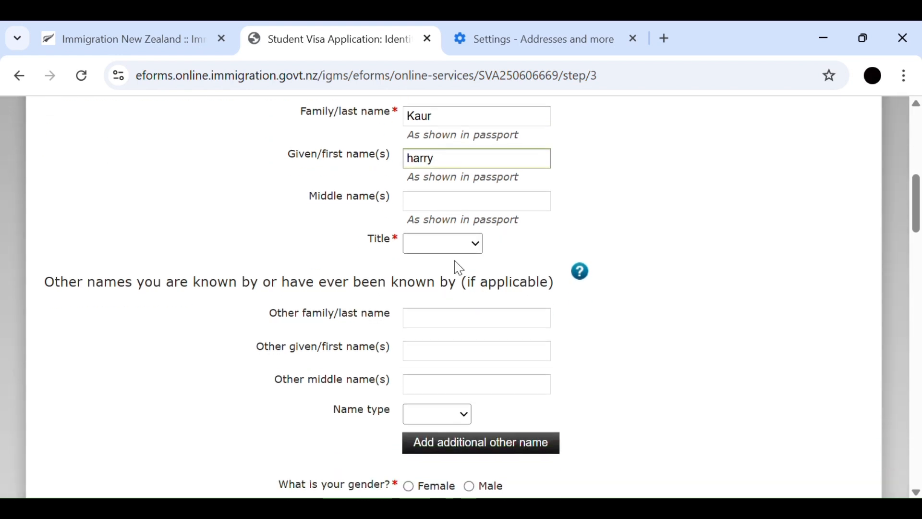
{"action": "left_click", "coordinate": [474, 246]}
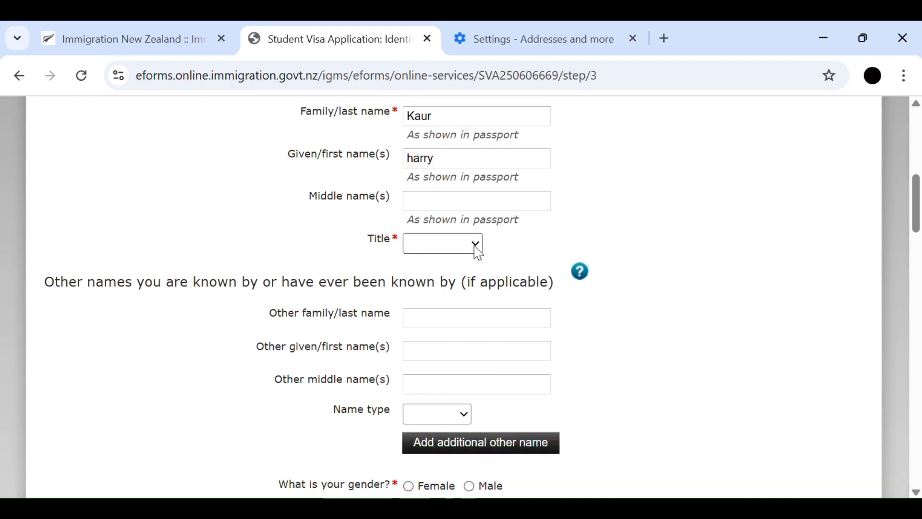
{"action": "left_click", "coordinate": [445, 350]}
- Set the gender to Female and select the day, month and year of the applicant's date of birth as shown in the passport
{"action": "scroll", "coordinate": [457, 359], "scroll_direction": "down", "scroll_amount": 2}
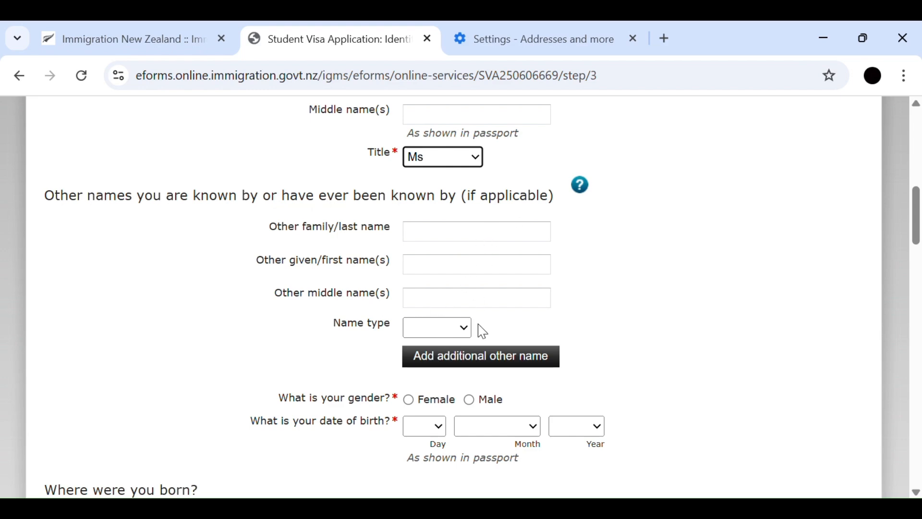
{"action": "scroll", "coordinate": [466, 328], "scroll_direction": "down", "scroll_amount": 3}
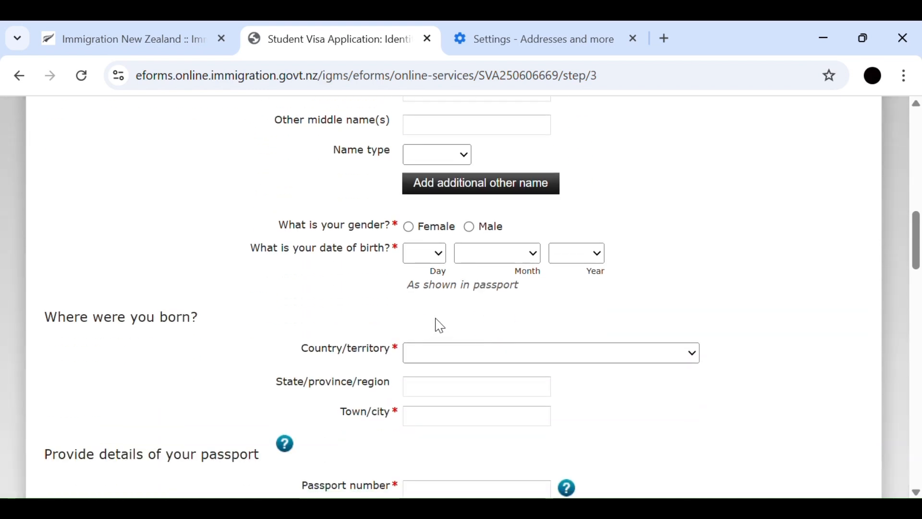
{"action": "left_click", "coordinate": [410, 230]}
{"action": "left_click", "coordinate": [439, 260]}
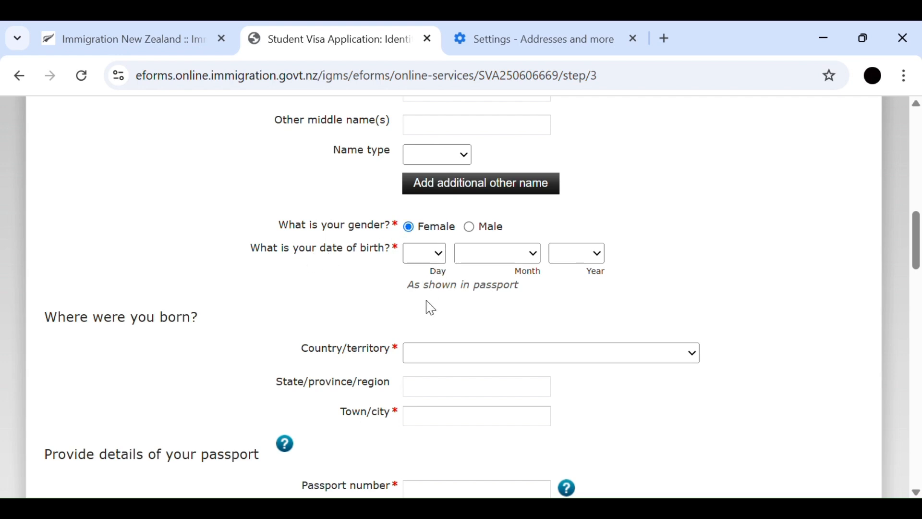
{"action": "left_click", "coordinate": [420, 369]}
{"action": "left_click", "coordinate": [536, 264]}
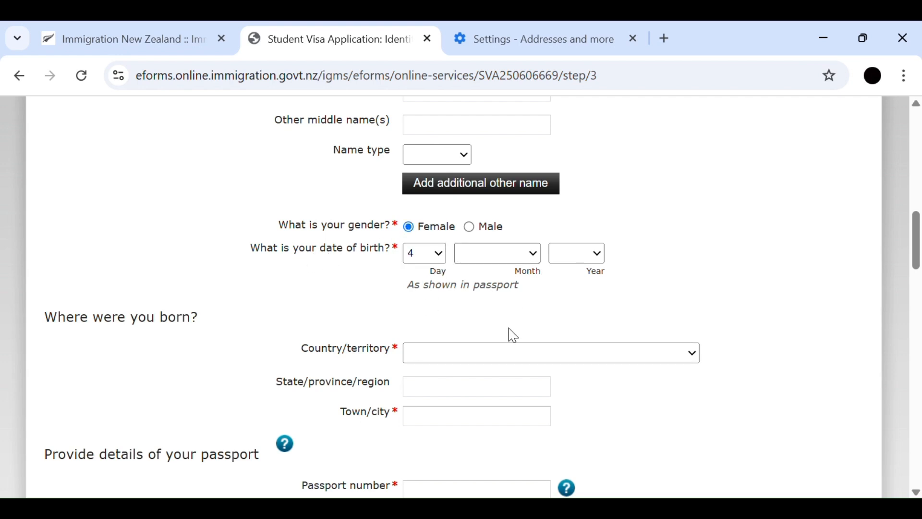
{"action": "left_click", "coordinate": [510, 382]}
{"action": "left_click", "coordinate": [595, 250]}
{"action": "left_click", "coordinate": [583, 349]}
- Set the place of birth to country India, state Chandigarh and town Chandigarh
{"action": "scroll", "coordinate": [411, 272], "scroll_direction": "down", "scroll_amount": 3}
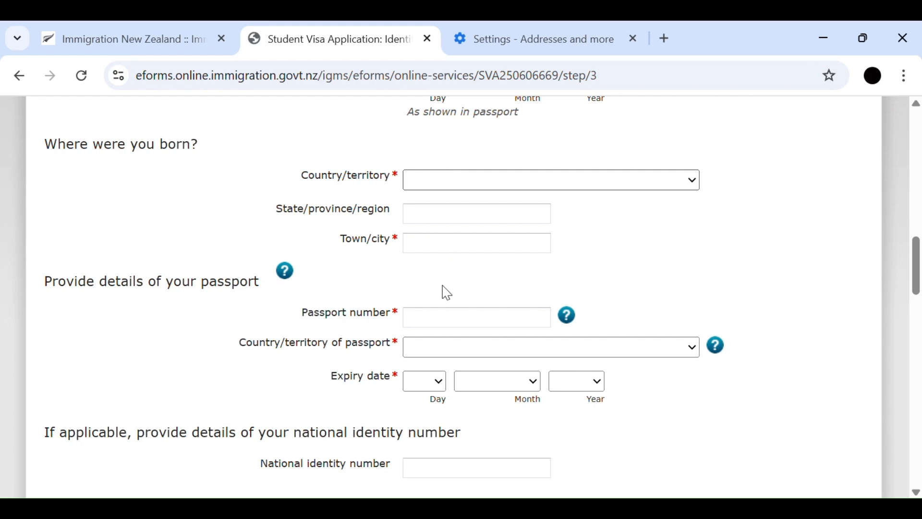
{"action": "left_click", "coordinate": [440, 341]}
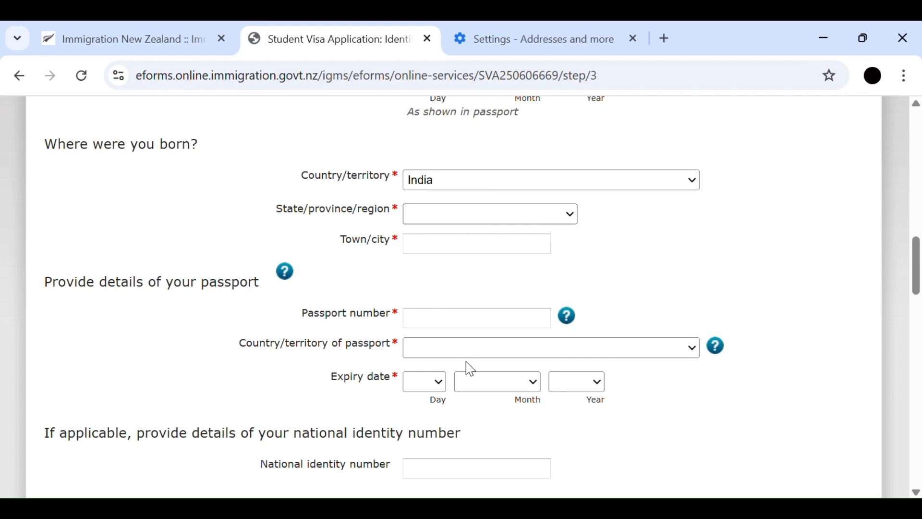
{"action": "left_click", "coordinate": [488, 254]}
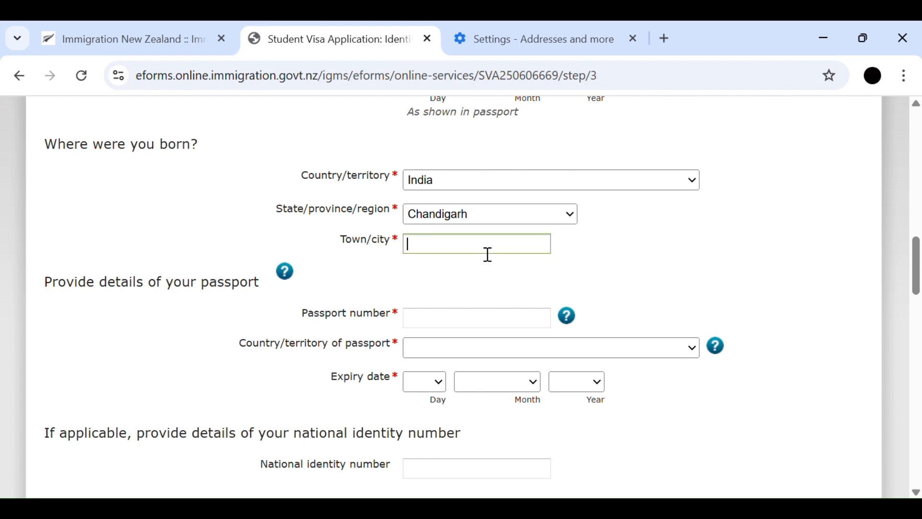
{"action": "type", "text": "CHandigarh"}
- Enter the applicant's passport number and set the country of passport to India
{"action": "scroll", "coordinate": [487, 254], "scroll_direction": "down", "scroll_amount": 3}
{"action": "left_click", "coordinate": [486, 153]}
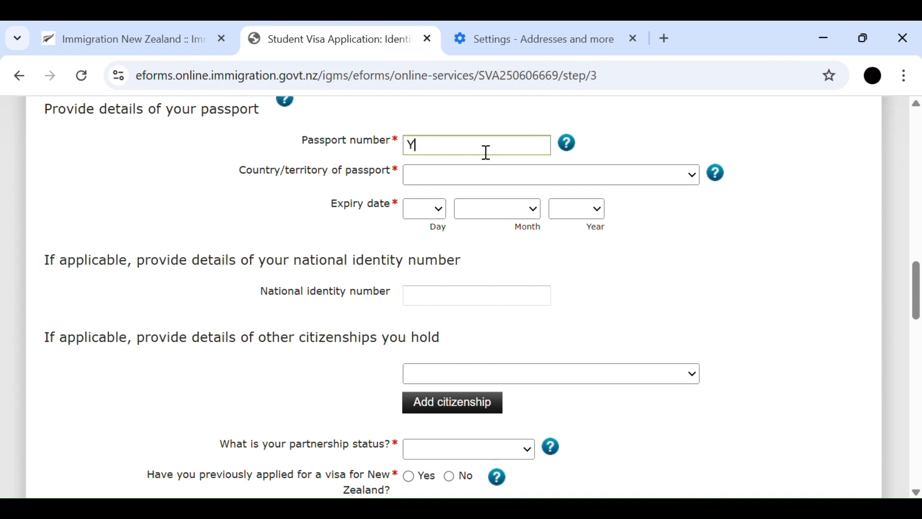
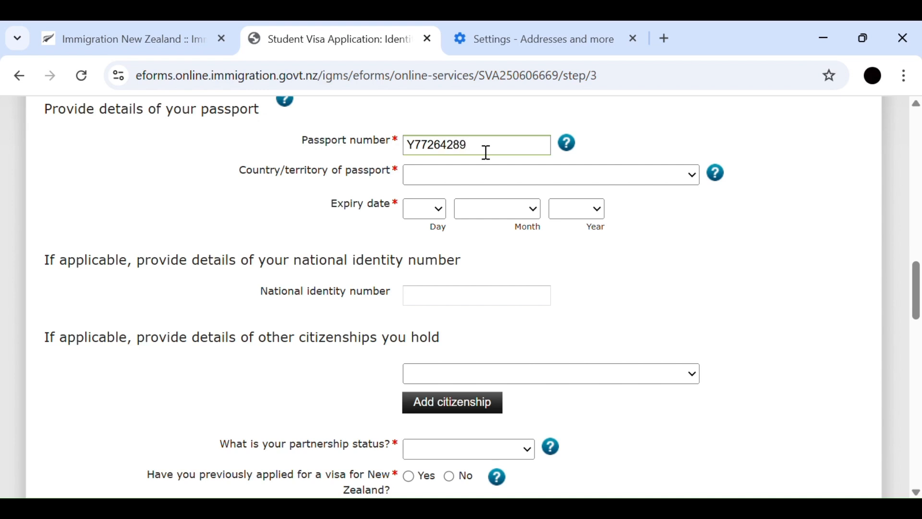
{"action": "left_click", "coordinate": [474, 178]}
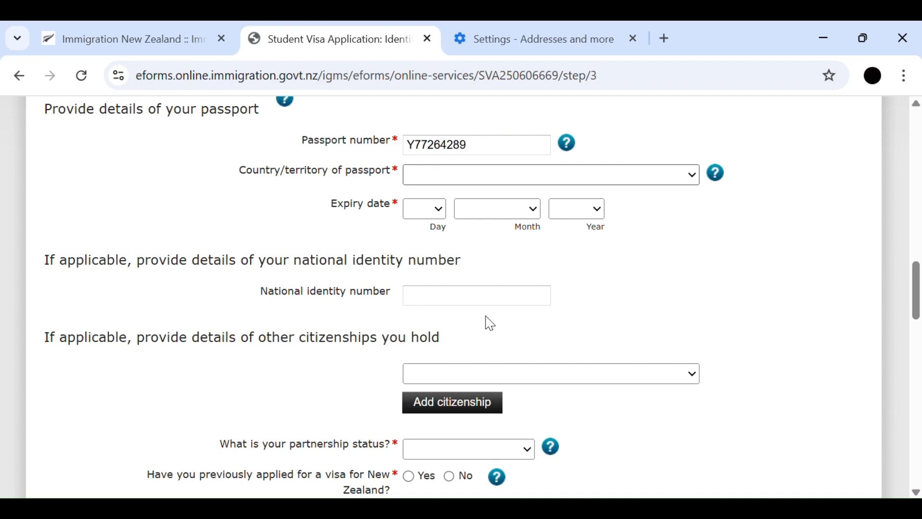
{"action": "left_click", "coordinate": [434, 441]}
- Set the passport expiry date to 8 July 2032
{"action": "left_click", "coordinate": [432, 210]}
{"action": "left_click", "coordinate": [416, 409]}
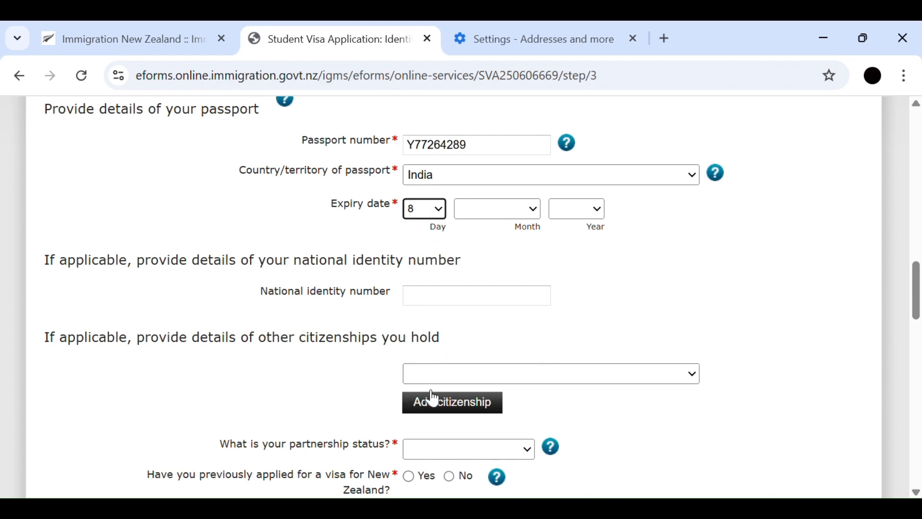
{"action": "left_click", "coordinate": [521, 210]}
{"action": "left_click", "coordinate": [483, 382]}
{"action": "left_click", "coordinate": [571, 211]}
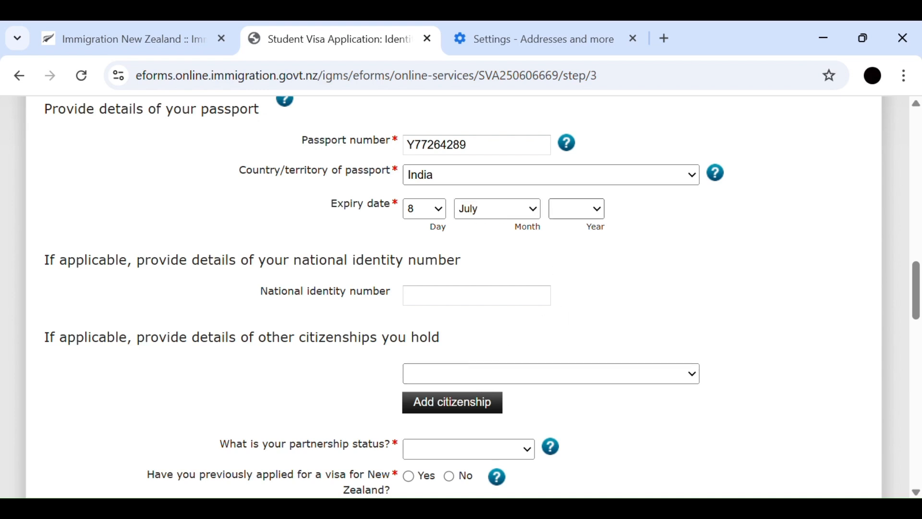
{"action": "left_click", "coordinate": [572, 404]}
- Set the partnership status to Single and answer No to having previously applied for a New Zealand visa
{"action": "scroll", "coordinate": [264, 327], "scroll_direction": "down", "scroll_amount": 2}
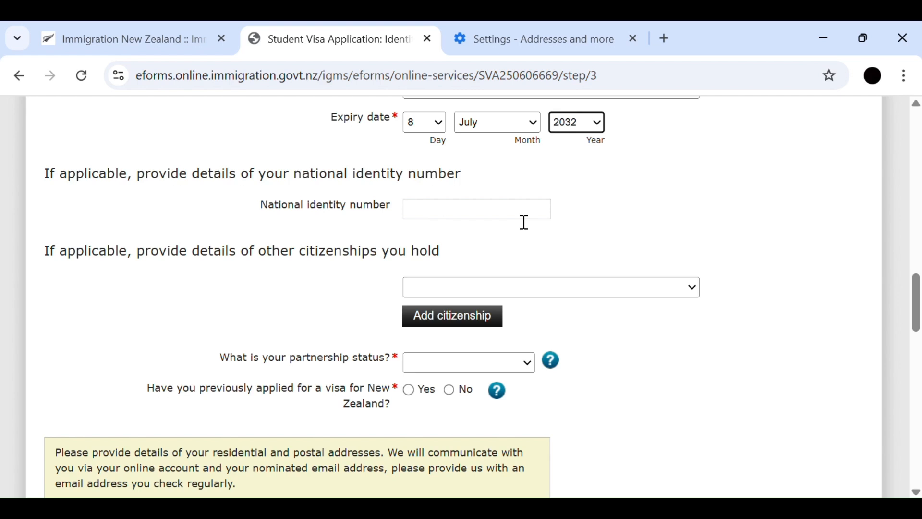
{"action": "scroll", "coordinate": [525, 223], "scroll_direction": "down", "scroll_amount": 2}
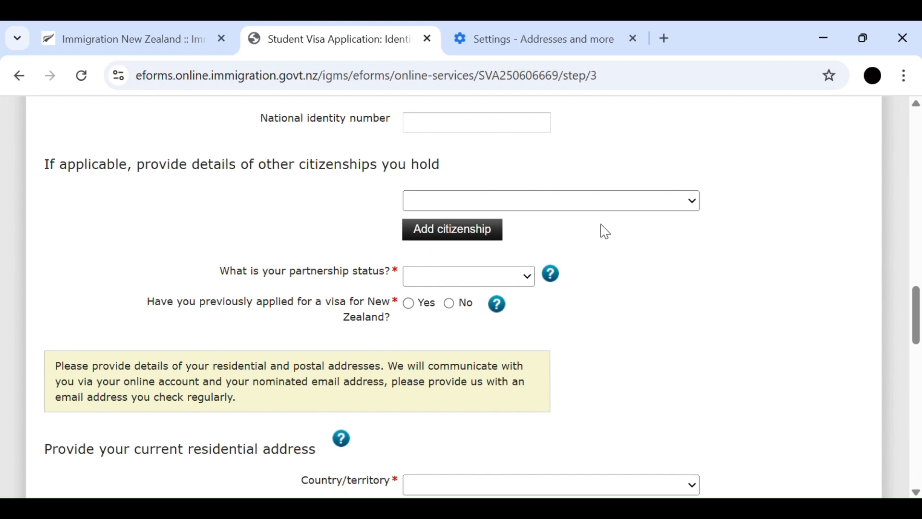
{"action": "scroll", "coordinate": [601, 230], "scroll_direction": "down", "scroll_amount": 2}
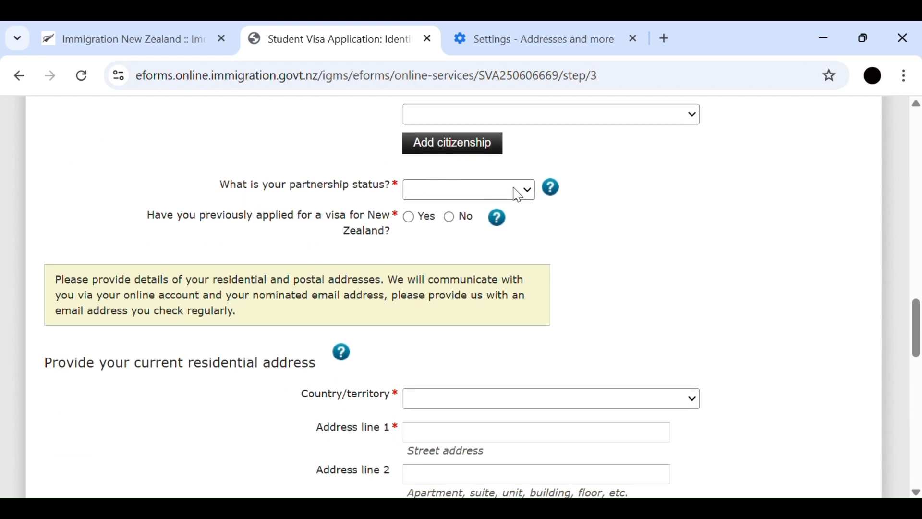
{"action": "left_click", "coordinate": [441, 233]}
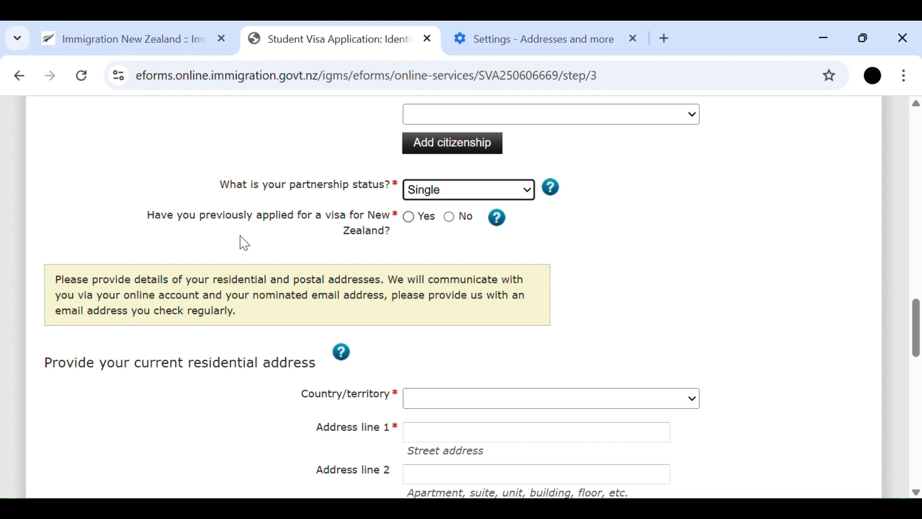
{"action": "left_click", "coordinate": [452, 220]}
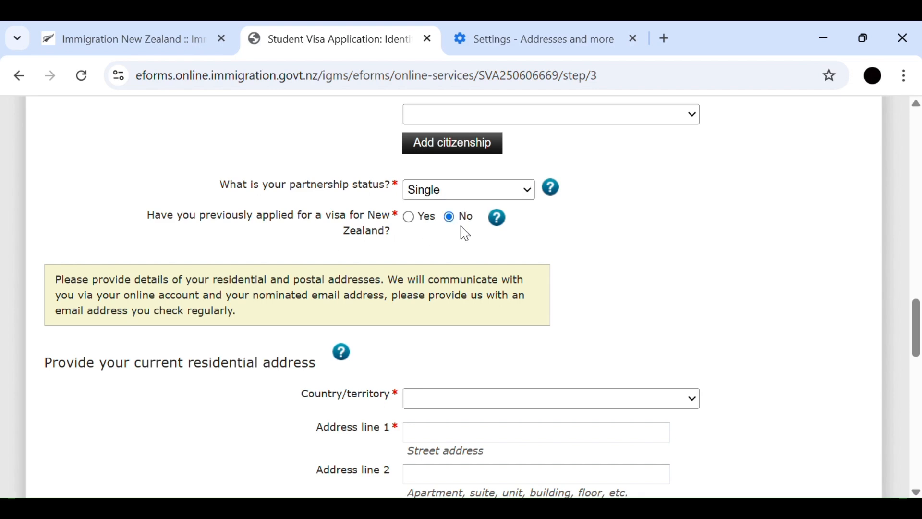
- Set the country of the current residential address to India and enter the street address
{"action": "scroll", "coordinate": [486, 290], "scroll_direction": "down", "scroll_amount": 3}
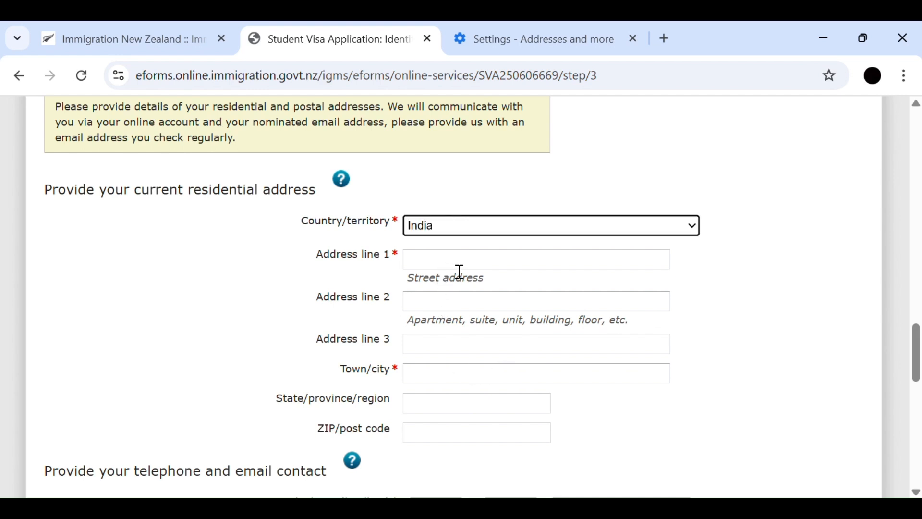
{"action": "left_click", "coordinate": [462, 267]}
{"action": "left_click", "coordinate": [472, 263]}
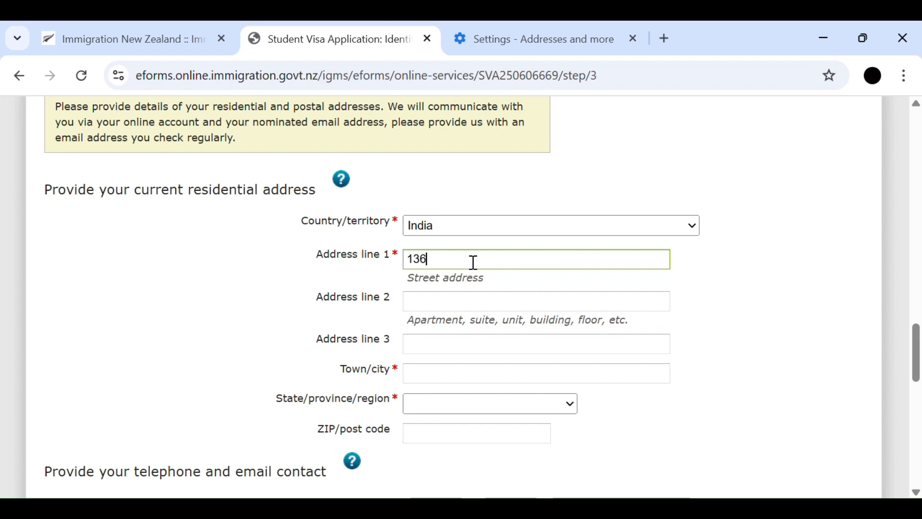
- Complete the current residential address with its town or city, state and post code
{"action": "left_click", "coordinate": [460, 384]}
{"action": "type", "text": "chandigarh"}
{"action": "scroll", "coordinate": [474, 352], "scroll_direction": "down", "scroll_amount": 2}
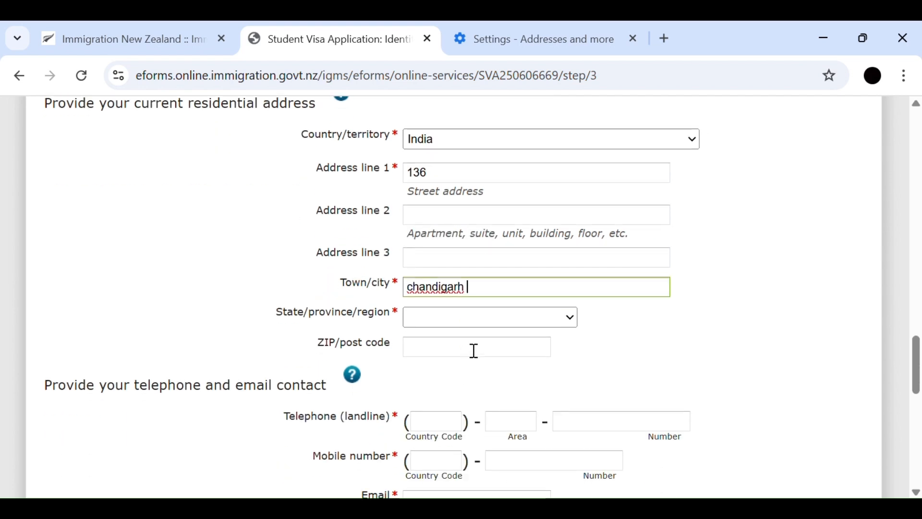
{"action": "left_click", "coordinate": [473, 318]}
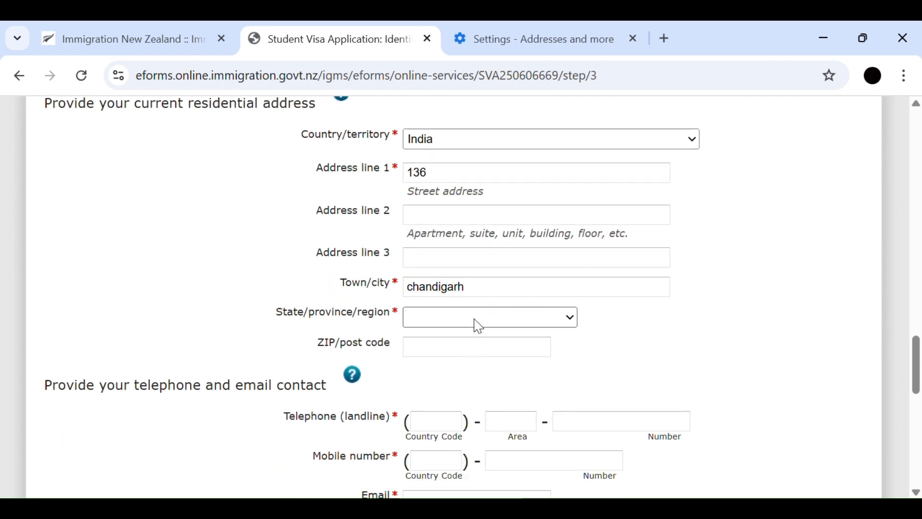
{"action": "left_click", "coordinate": [461, 161]}
{"action": "left_click", "coordinate": [477, 356]}
{"action": "type", "text": "160030"}
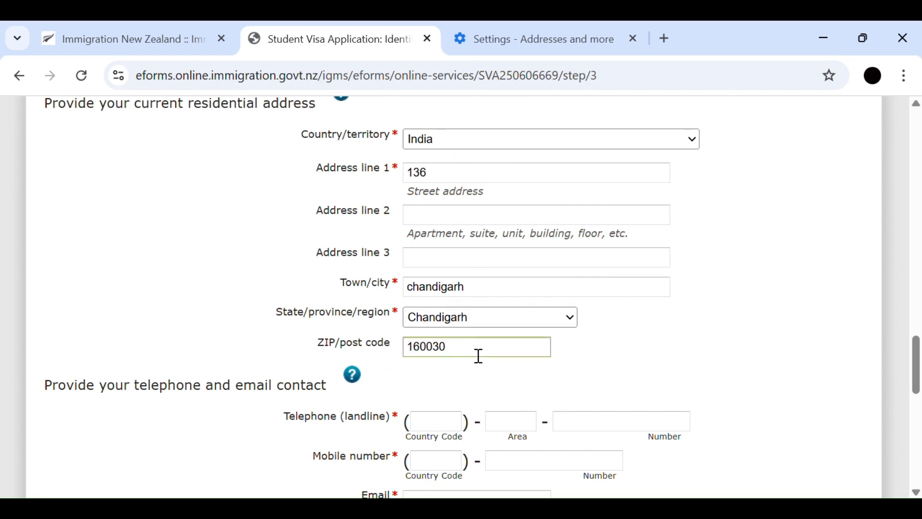
- Enter the applicant's mobile number with country code 91
{"action": "scroll", "coordinate": [479, 355], "scroll_direction": "down", "scroll_amount": 3}
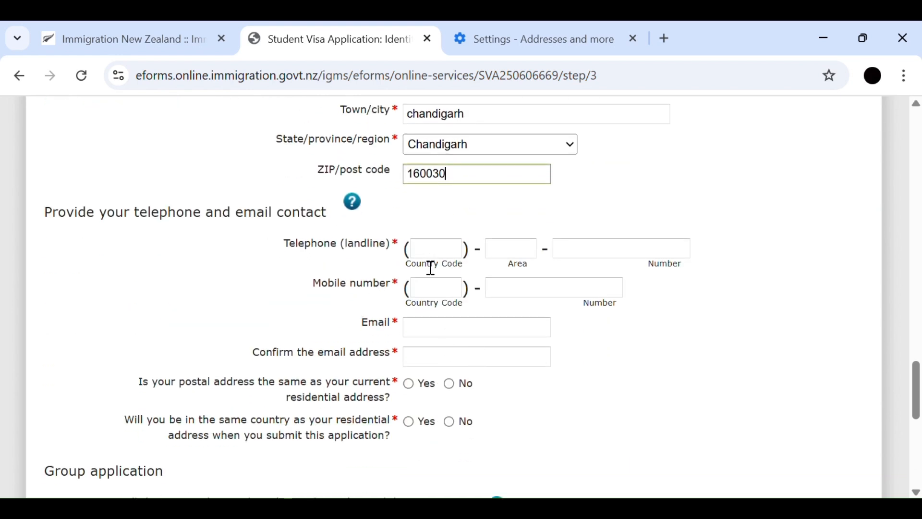
{"action": "left_click", "coordinate": [431, 292]}
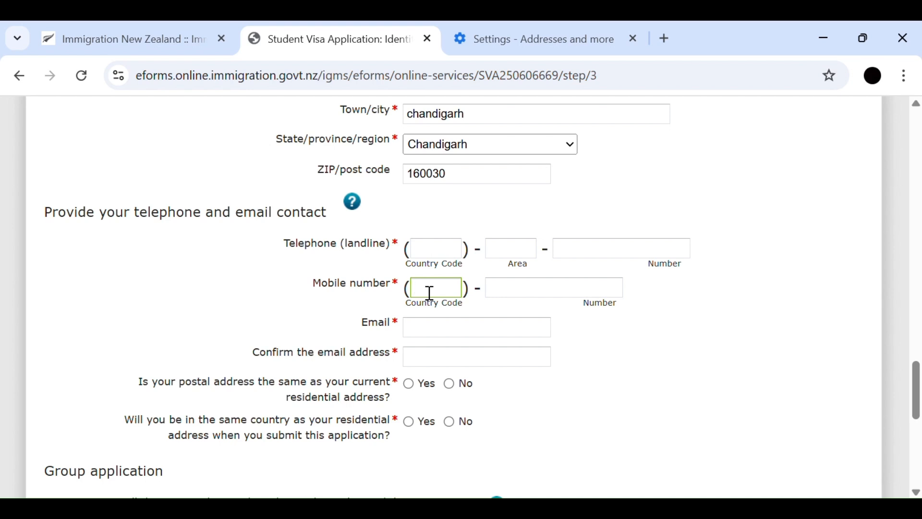
{"action": "type", "text": "91"}
{"action": "left_click", "coordinate": [545, 298]}
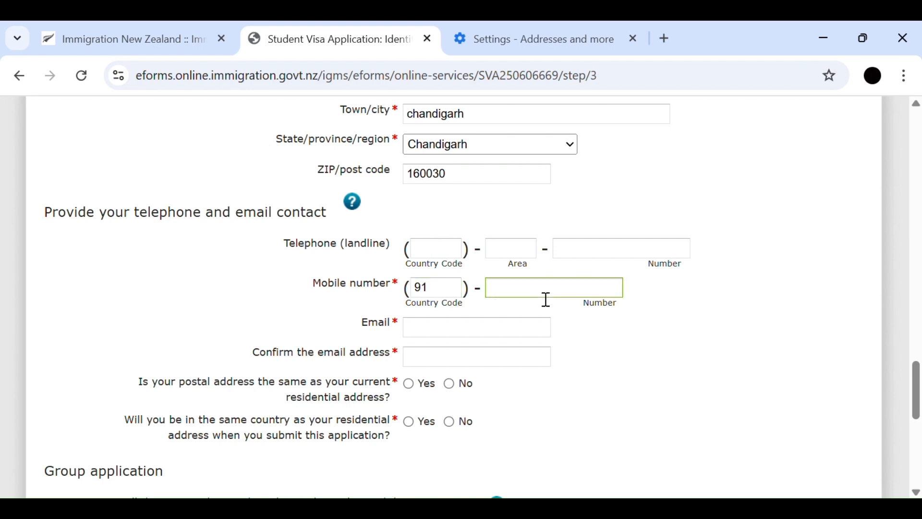
- Fill in the applicant's email address in the contact details and correct its digits
{"action": "scroll", "coordinate": [547, 299], "scroll_direction": "down", "scroll_amount": 2}
{"action": "left_click", "coordinate": [513, 250]}
{"action": "type", "text": "da"}
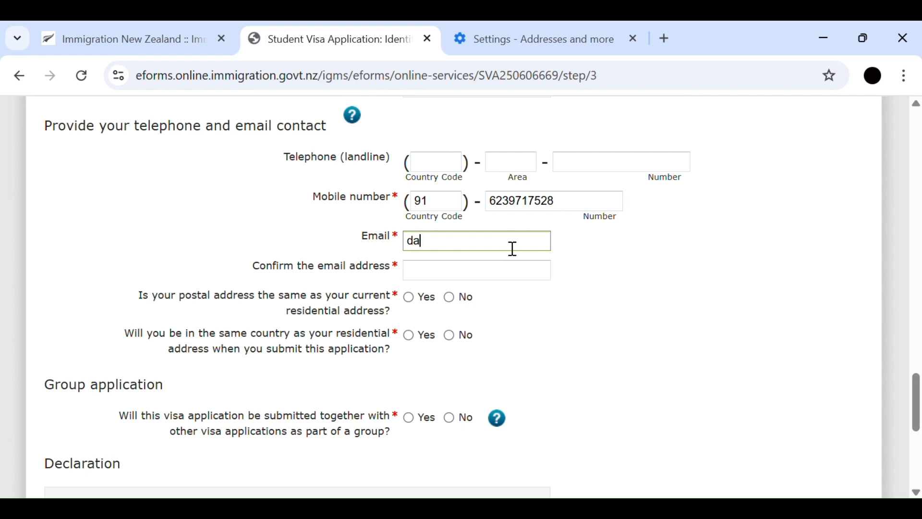
{"action": "key", "text": "BackSpace"}
{"action": "key", "text": "BackSpace"}
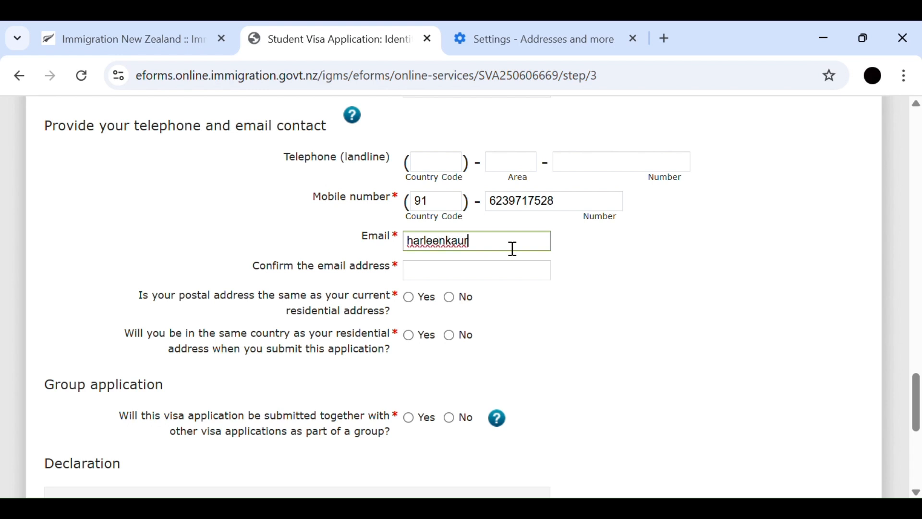
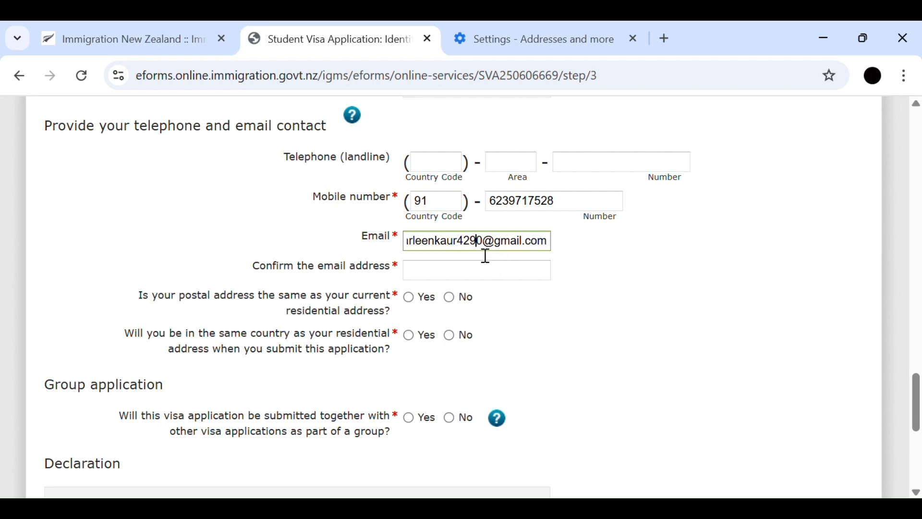
{"action": "type", "text": "7"}
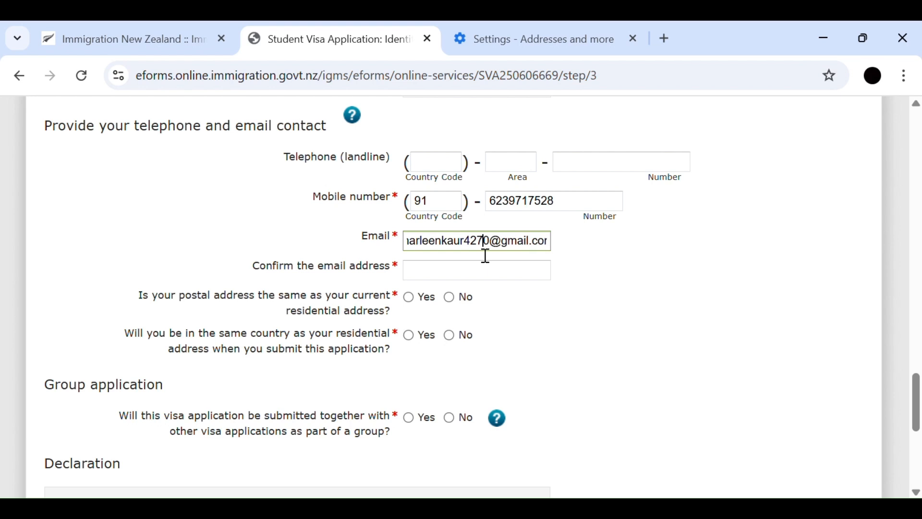
- Repeat the same email address in the email confirmation field
{"action": "left_click", "coordinate": [485, 272]}
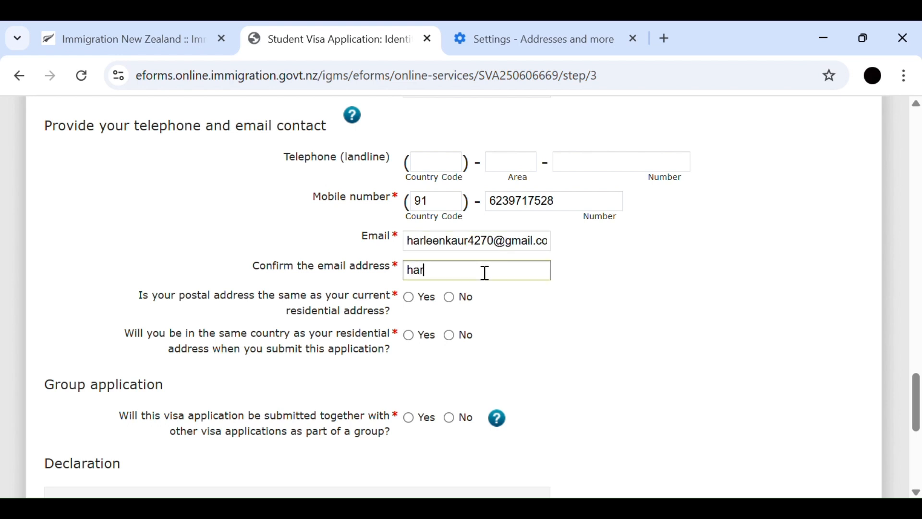
- Answer Yes to the postal address matching the residential address and Yes to being in the same country when submitting
{"action": "scroll", "coordinate": [485, 273], "scroll_direction": "down", "scroll_amount": 2}
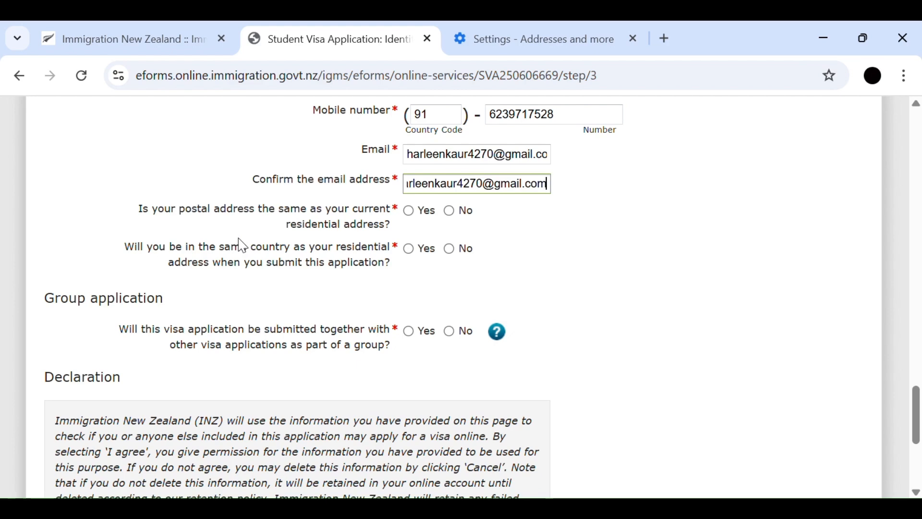
{"action": "left_click", "coordinate": [411, 215]}
{"action": "left_click", "coordinate": [411, 214]}
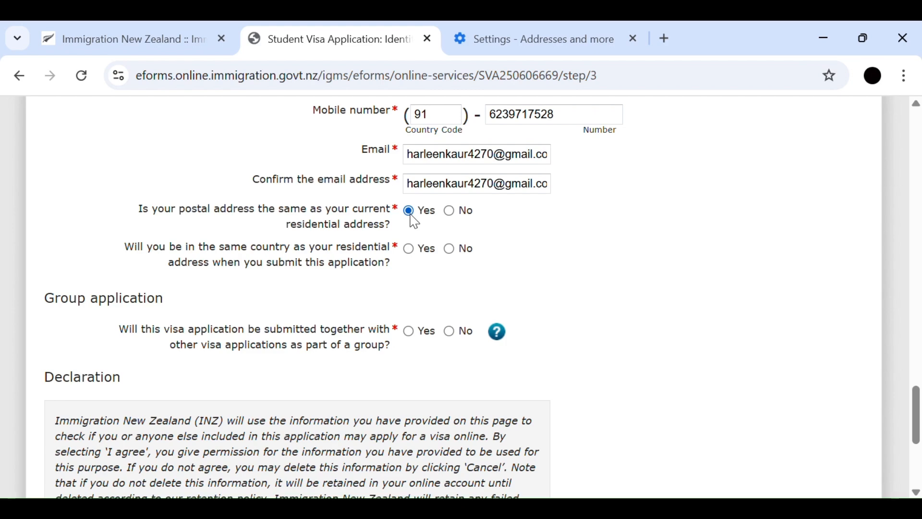
{"action": "left_click", "coordinate": [409, 249]}
- Answer No to submitting as part of a group, agree to the declaration and continue to Study Details
{"action": "scroll", "coordinate": [592, 299], "scroll_direction": "down", "scroll_amount": 1}
{"action": "scroll", "coordinate": [592, 298], "scroll_direction": "down", "scroll_amount": 3}
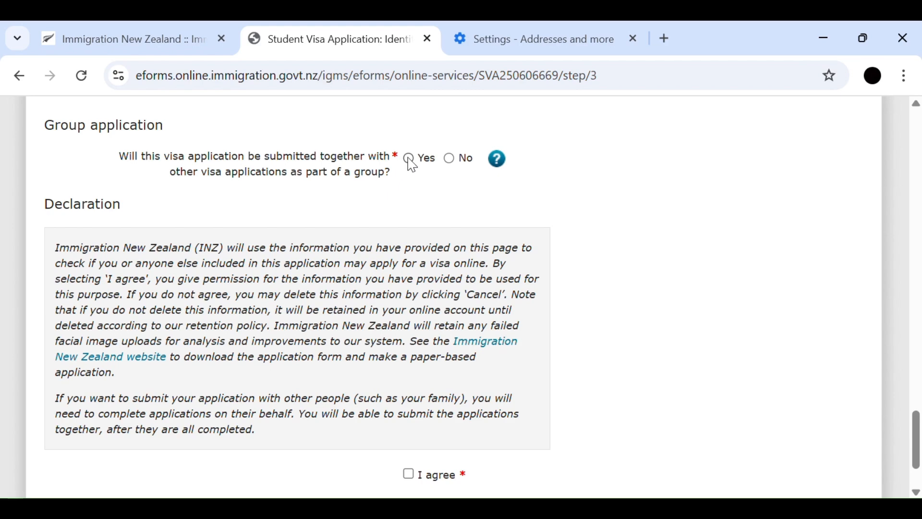
{"action": "left_click", "coordinate": [450, 159]}
{"action": "scroll", "coordinate": [539, 264], "scroll_direction": "down", "scroll_amount": 2}
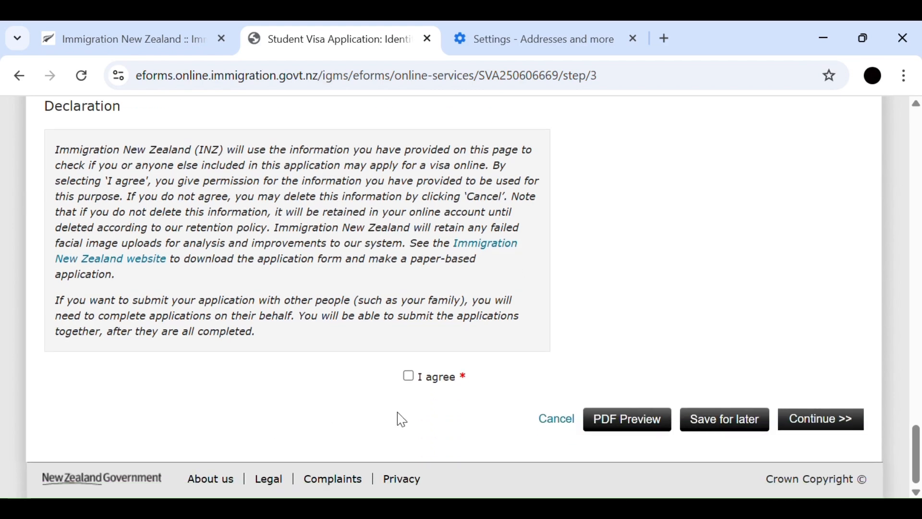
{"action": "left_click", "coordinate": [409, 378]}
{"action": "left_click", "coordinate": [826, 425]}
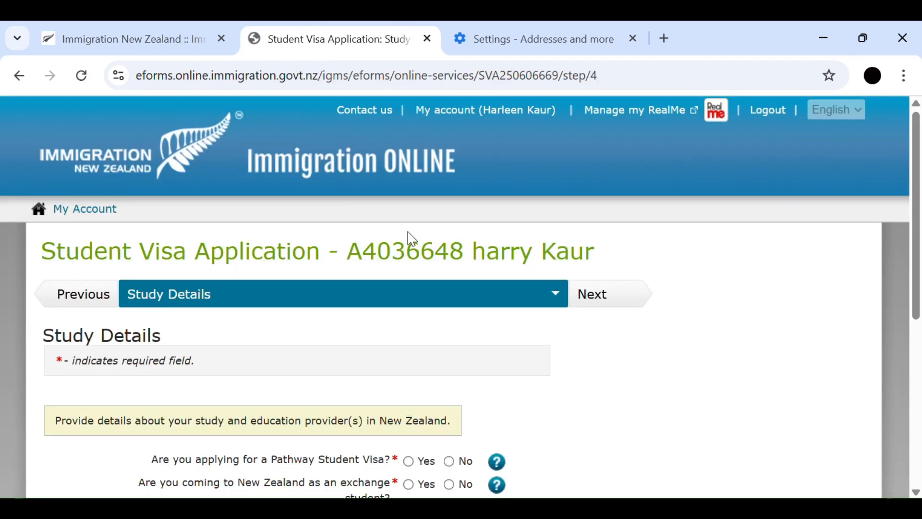
- Answer No to applying for a Pathway Student Visa, coming as an exchange student and having a scholarship
{"action": "scroll", "coordinate": [416, 241], "scroll_direction": "down", "scroll_amount": 5}
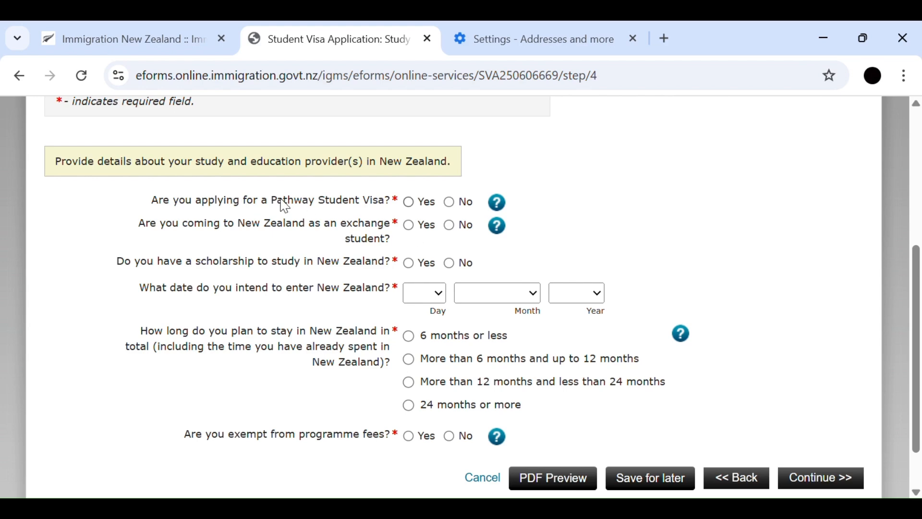
{"action": "left_click", "coordinate": [450, 205]}
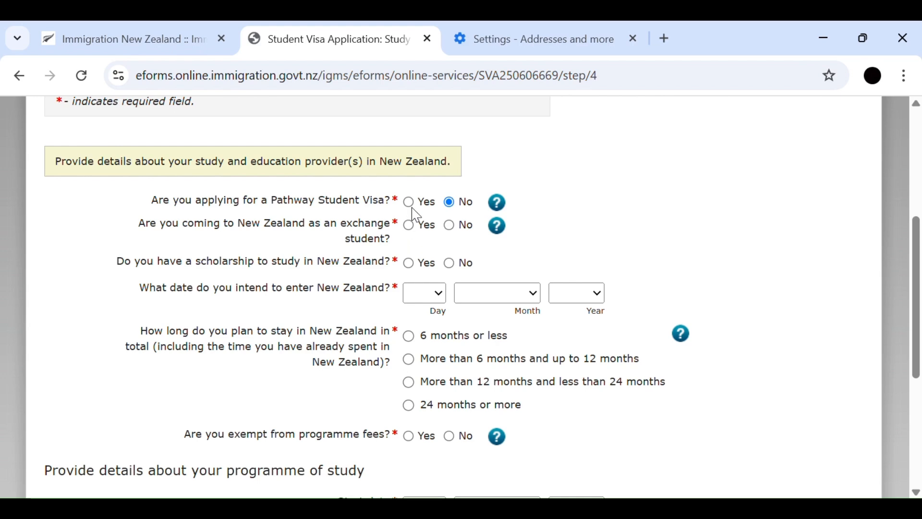
{"action": "scroll", "coordinate": [414, 205], "scroll_direction": "down", "scroll_amount": 4}
{"action": "scroll", "coordinate": [416, 204], "scroll_direction": "up", "scroll_amount": 4}
{"action": "left_click", "coordinate": [454, 229]}
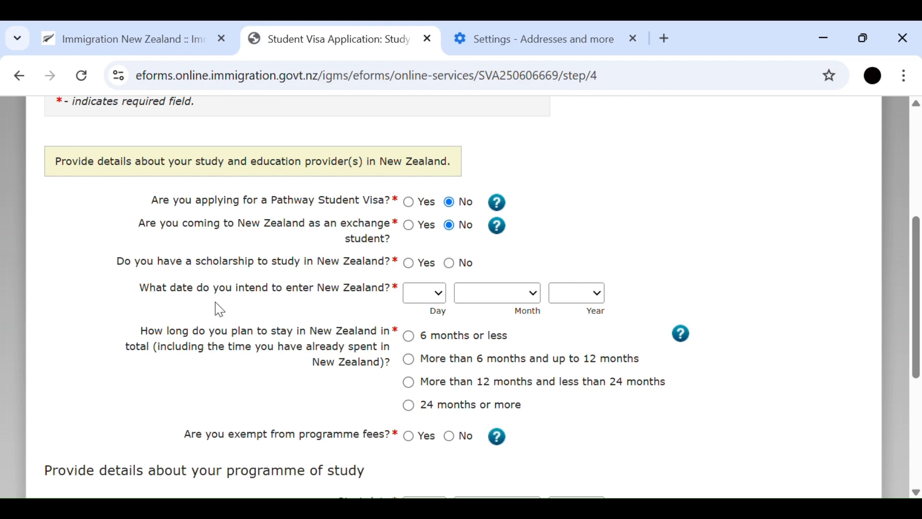
{"action": "left_click", "coordinate": [450, 265]}
- Set the intended date of entering New Zealand to 10 July 2025
{"action": "scroll", "coordinate": [452, 267], "scroll_direction": "down", "scroll_amount": 3}
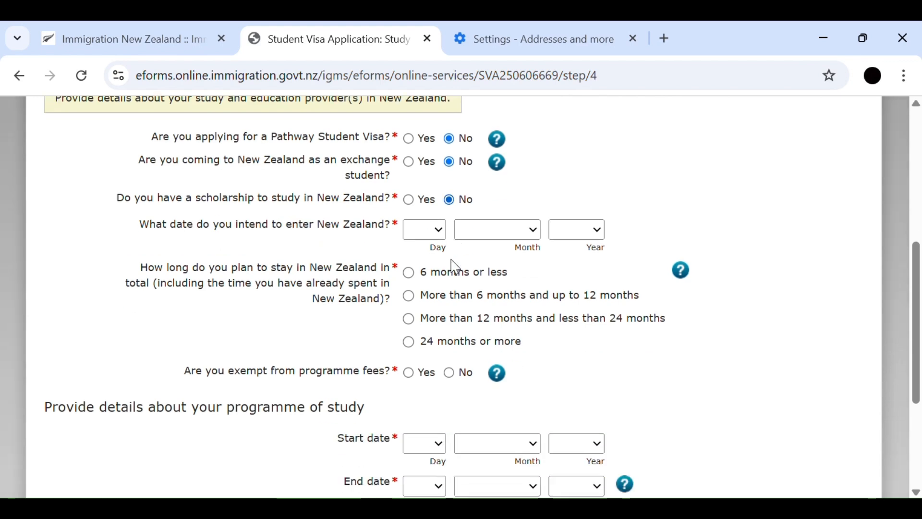
{"action": "scroll", "coordinate": [408, 260], "scroll_direction": "up", "scroll_amount": 1}
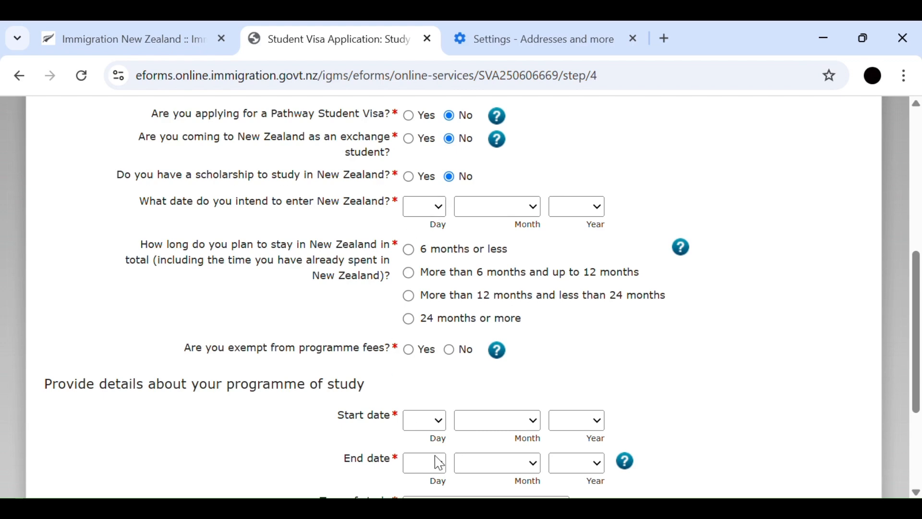
{"action": "left_click", "coordinate": [427, 424]}
{"action": "left_click", "coordinate": [519, 207]}
{"action": "left_click", "coordinate": [481, 367]}
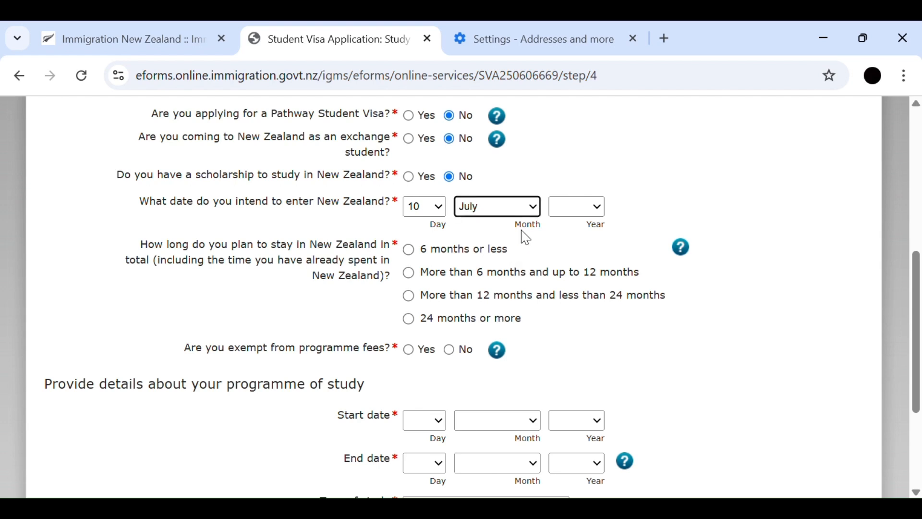
{"action": "left_click", "coordinate": [588, 213]}
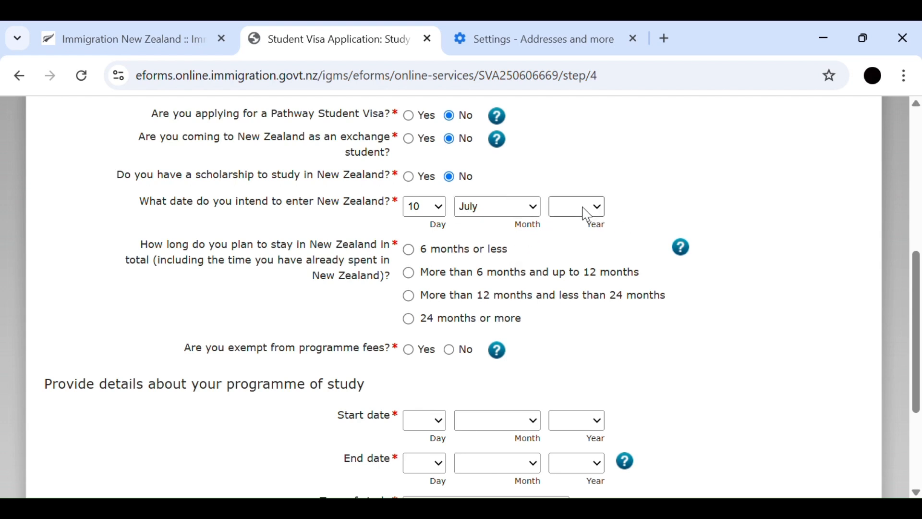
{"action": "left_click", "coordinate": [583, 257]}
- Set the planned stay to more than 12 months and less than 24 months, and answer No to programme fee exemption
{"action": "scroll", "coordinate": [450, 298], "scroll_direction": "down", "scroll_amount": 3}
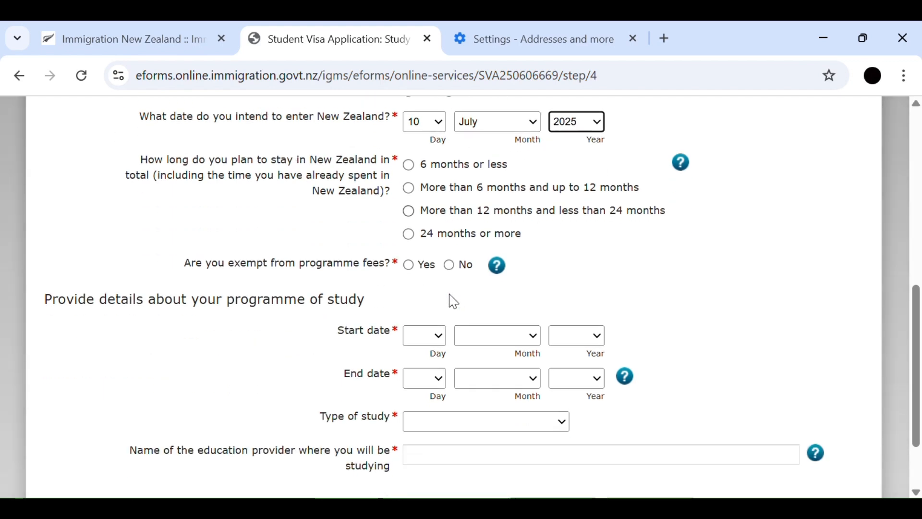
{"action": "scroll", "coordinate": [298, 298], "scroll_direction": "up", "scroll_amount": 3}
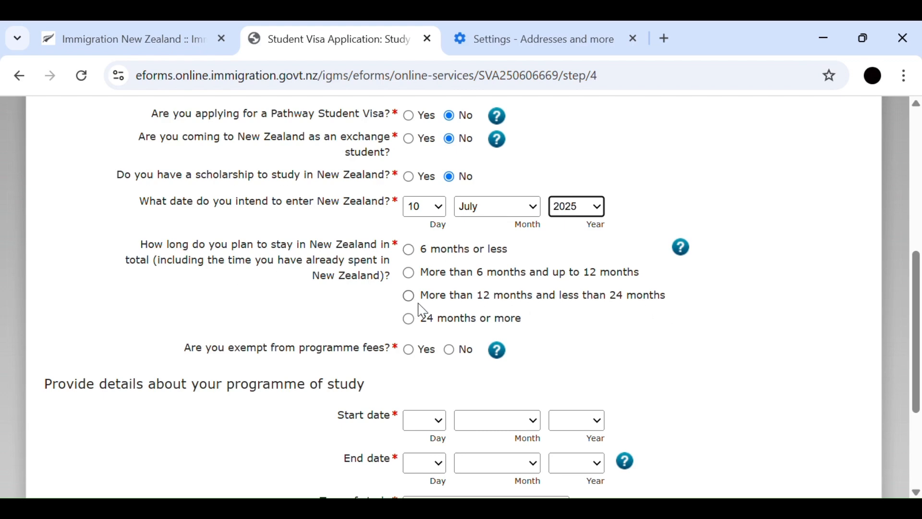
{"action": "left_click", "coordinate": [410, 298]}
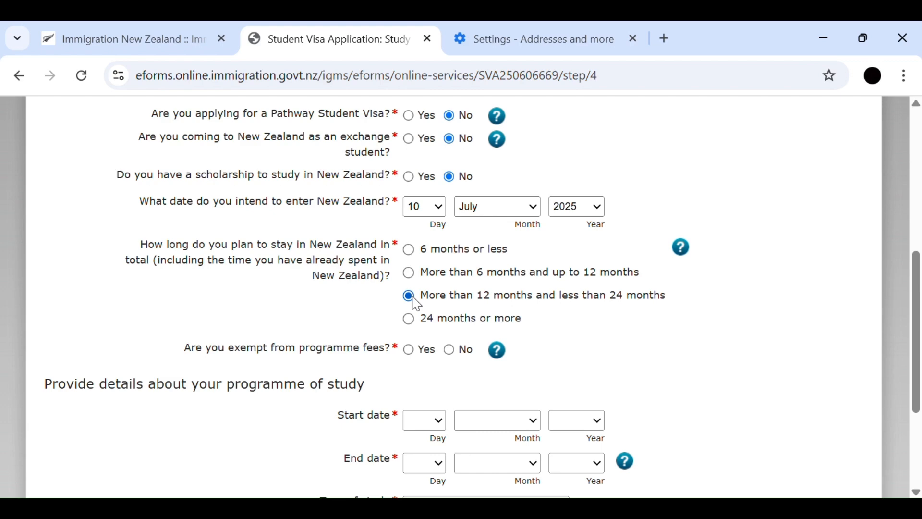
{"action": "scroll", "coordinate": [412, 300], "scroll_direction": "down", "scroll_amount": 2}
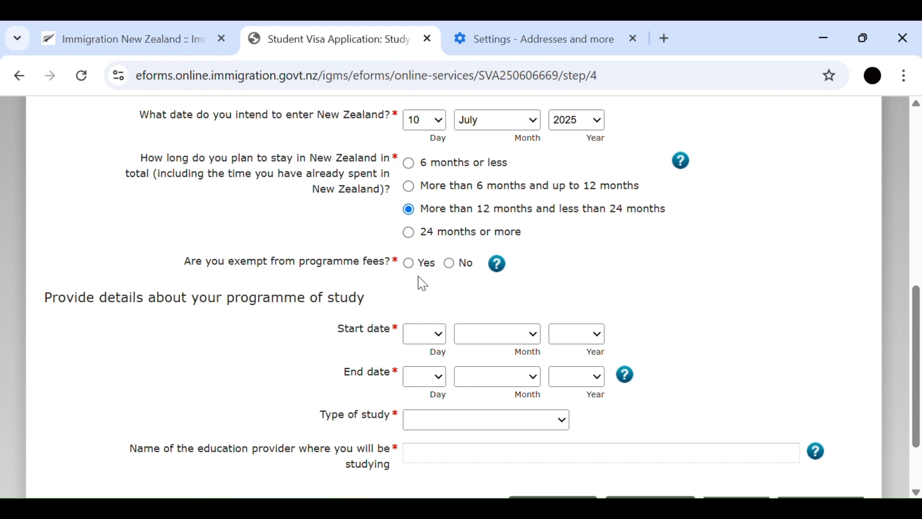
{"action": "left_click", "coordinate": [452, 270]}
- Set the start date of the programme of study to 4 March 2008
{"action": "scroll", "coordinate": [458, 278], "scroll_direction": "down", "scroll_amount": 2}
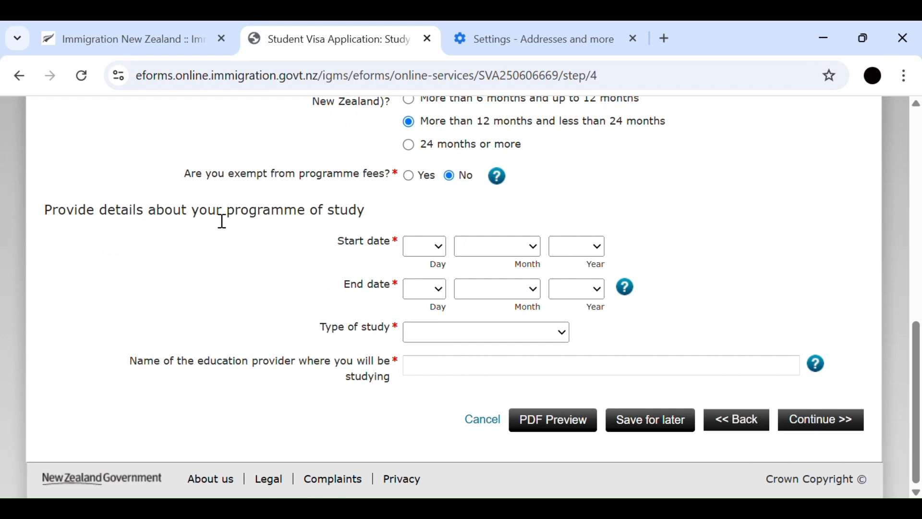
{"action": "left_click", "coordinate": [437, 253]}
{"action": "left_click", "coordinate": [410, 354]}
{"action": "left_click", "coordinate": [532, 253]}
{"action": "left_click", "coordinate": [489, 334]}
{"action": "left_click", "coordinate": [589, 246]}
{"action": "left_click", "coordinate": [569, 356]}
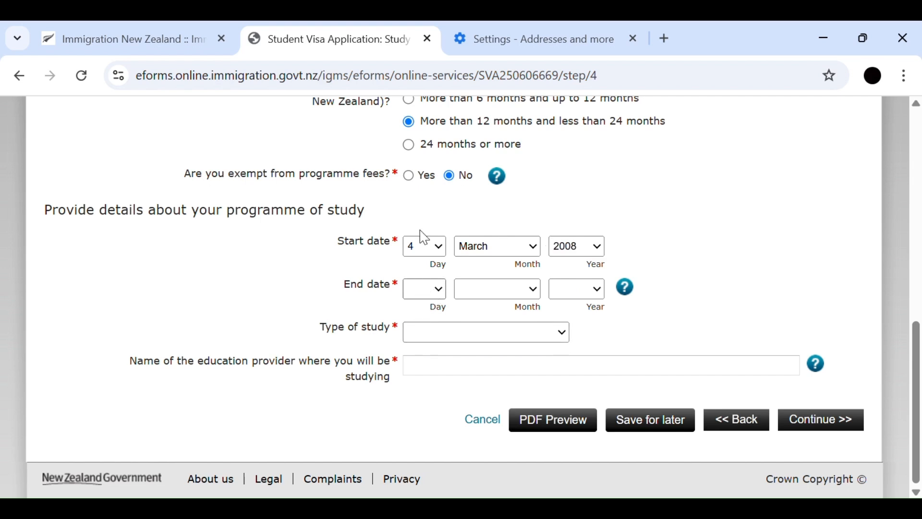
- Set the programme's end date to 9 October 2027 and change the start date's year to 2026
{"action": "left_click", "coordinate": [420, 206]}
{"action": "left_click", "coordinate": [521, 287]}
{"action": "left_click", "coordinate": [517, 222]}
{"action": "left_click", "coordinate": [568, 247]}
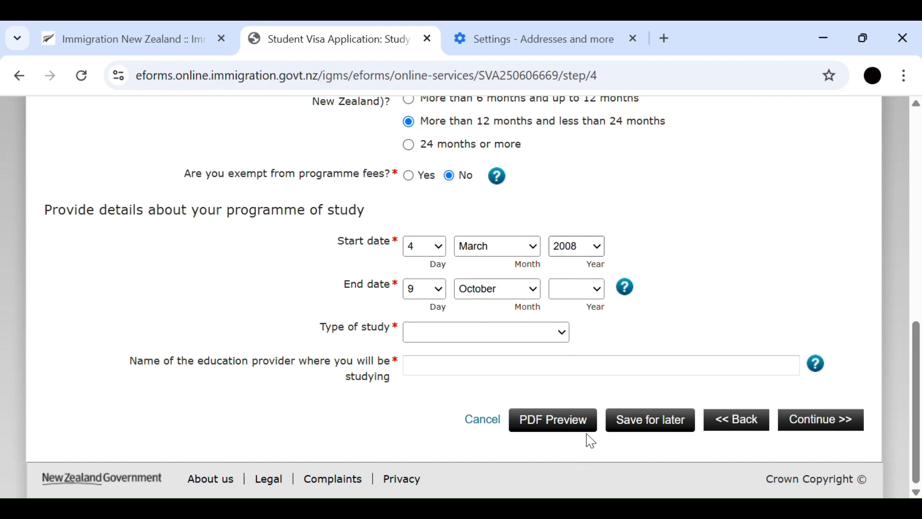
{"action": "type", "text": "2026"}
{"action": "left_click", "coordinate": [583, 288]}
{"action": "type", "text": "2027"}
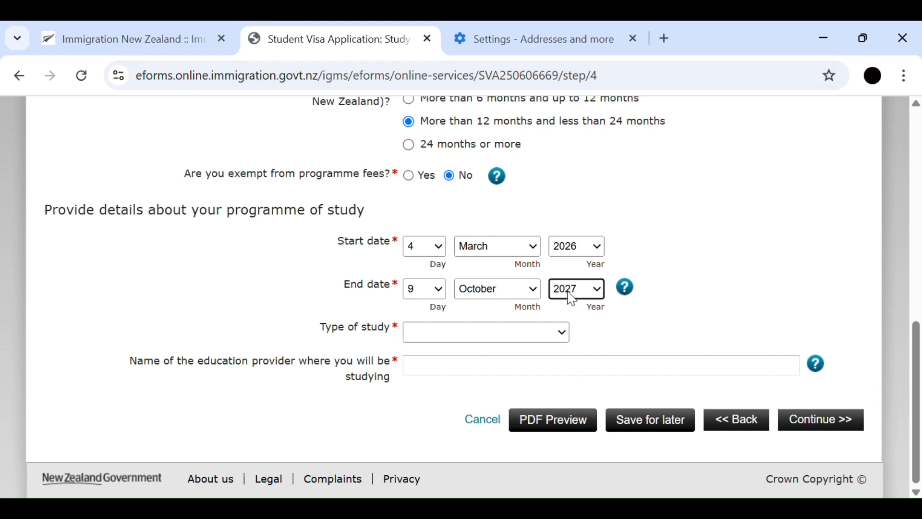
- Choose Postgraduate excluding PhD as the type of study and select a subject for the postgraduate study
{"action": "left_click", "coordinate": [459, 334]}
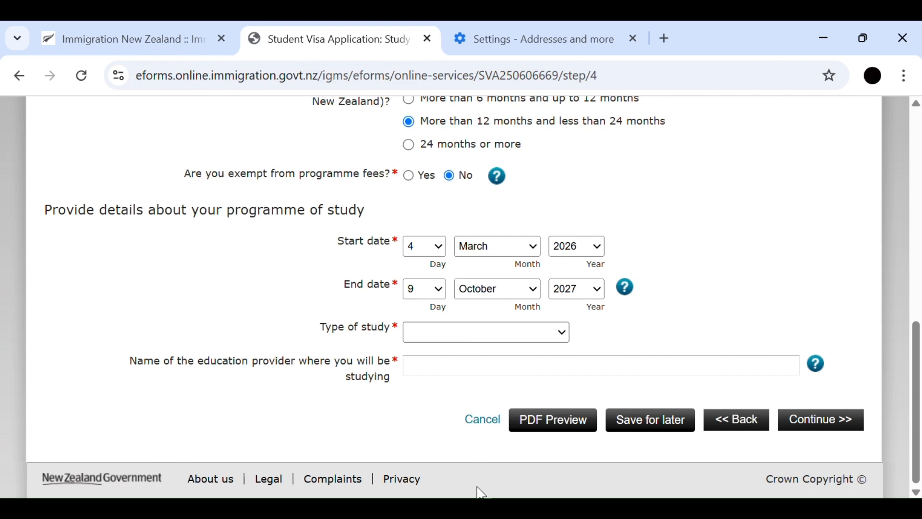
{"action": "left_click", "coordinate": [438, 431]}
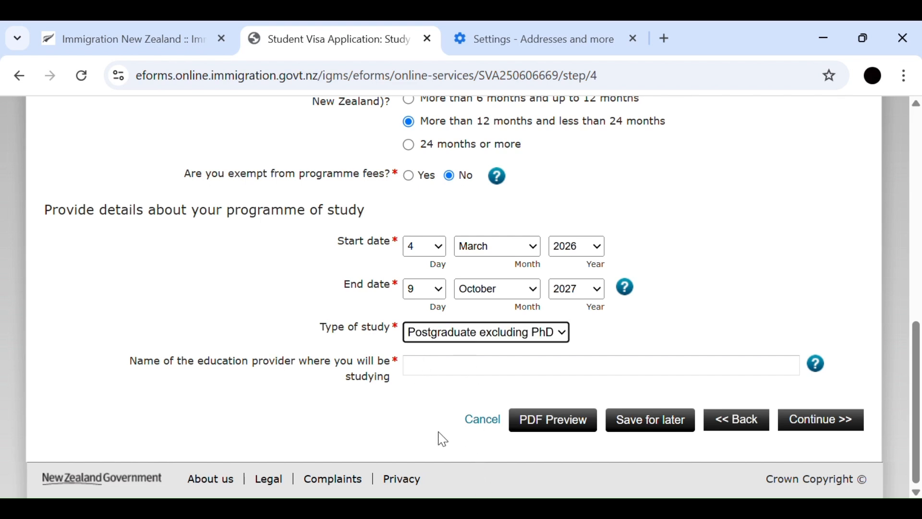
{"action": "scroll", "coordinate": [473, 332], "scroll_direction": "down", "scroll_amount": 3}
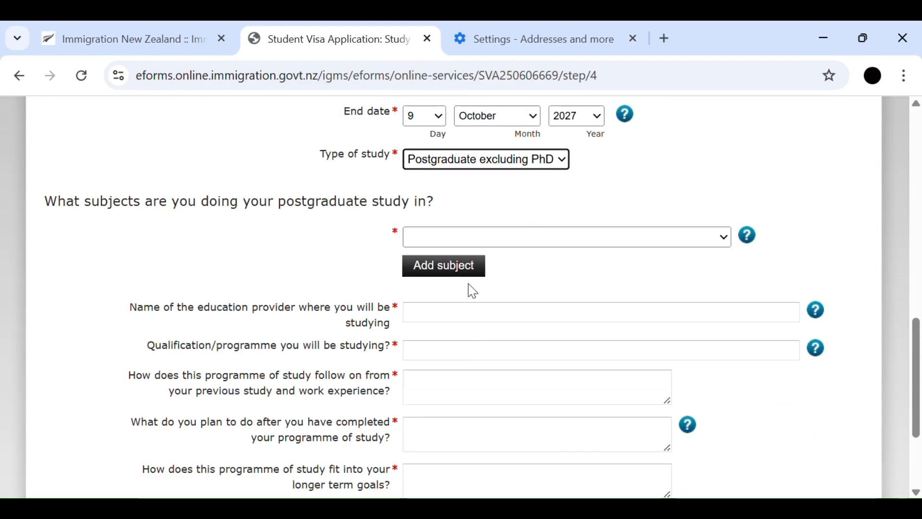
{"action": "left_click", "coordinate": [492, 250]}
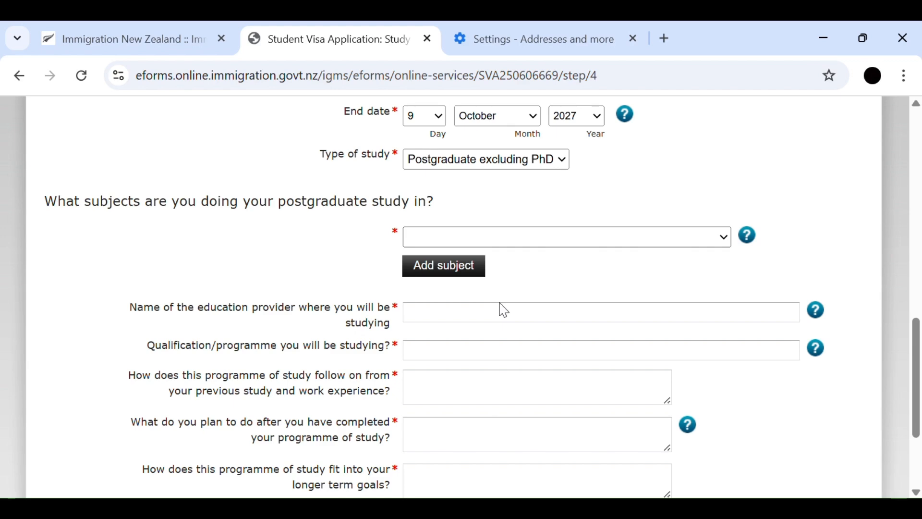
{"action": "left_click", "coordinate": [498, 406]}
- Look up "Te Rito" as the education provider and choose Te Rito Maioha Early Childhood New Zealand Incorporated - Thorndon
{"action": "scroll", "coordinate": [460, 231], "scroll_direction": "down", "scroll_amount": 3}
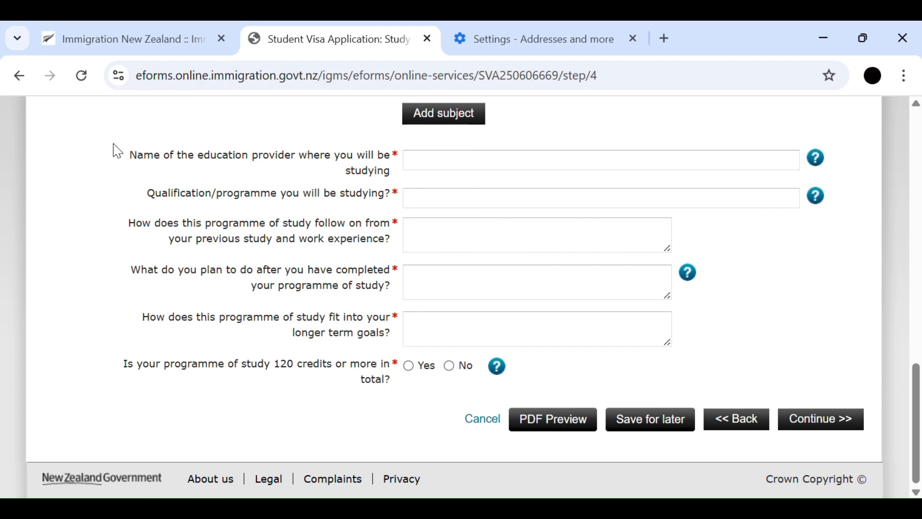
{"action": "left_click", "coordinate": [460, 165]}
{"action": "type", "text": "T"}
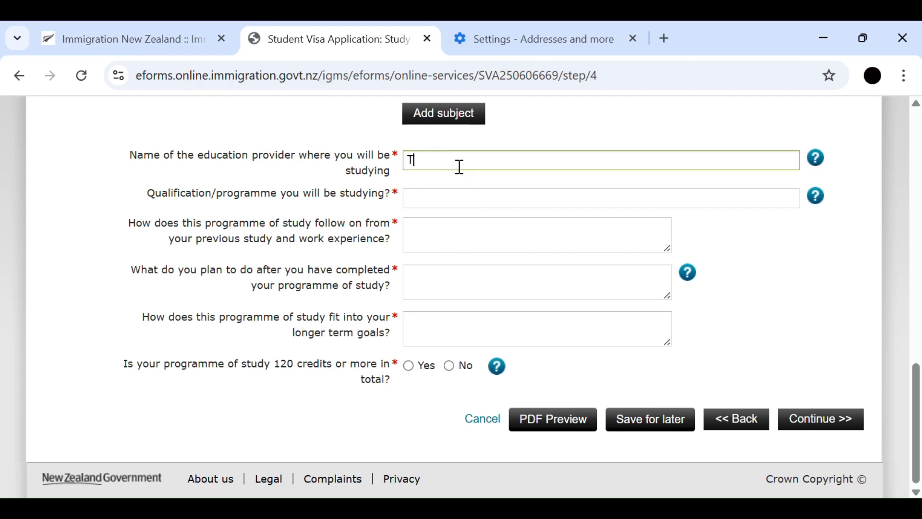
{"action": "type", "text": "e Rito"}
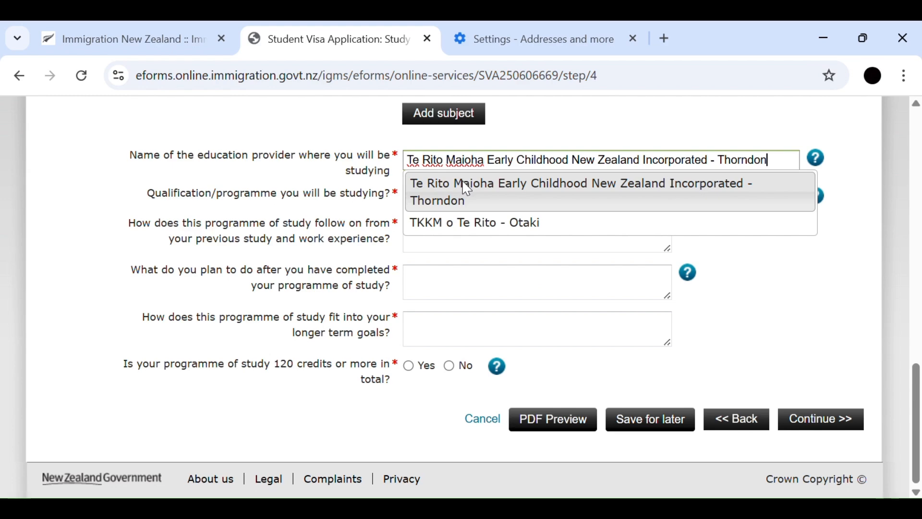
{"action": "left_click", "coordinate": [462, 181]}
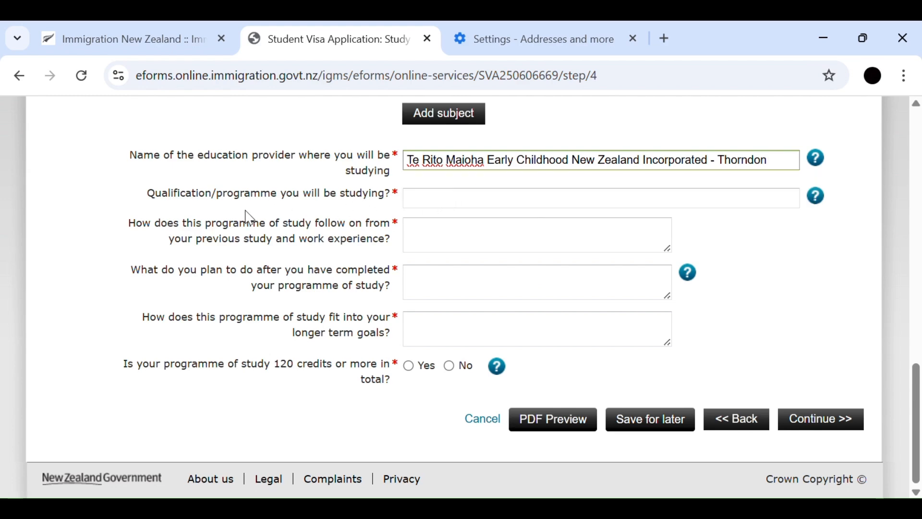
- Enter "graduate diploma in ECE" as the qualification or programme that will be studied
{"action": "left_click", "coordinate": [434, 207]}
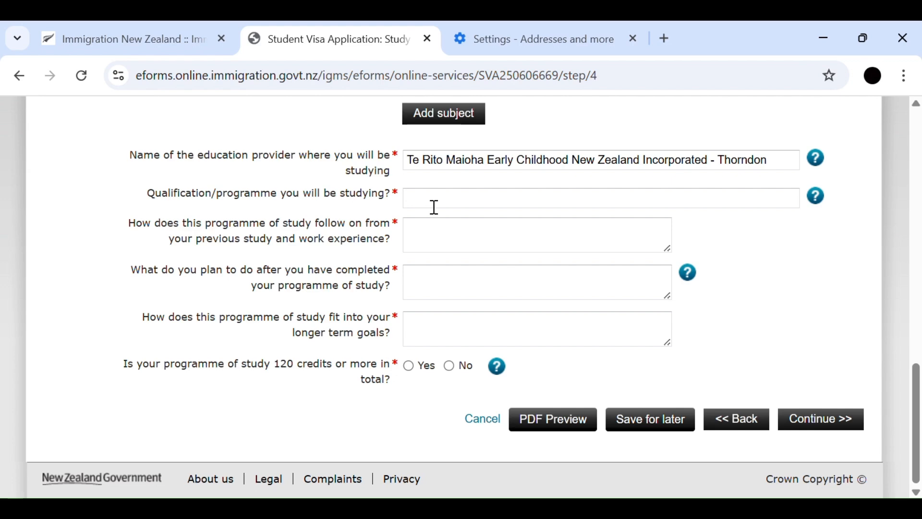
{"action": "left_click", "coordinate": [434, 207]}
{"action": "type", "text": "g"}
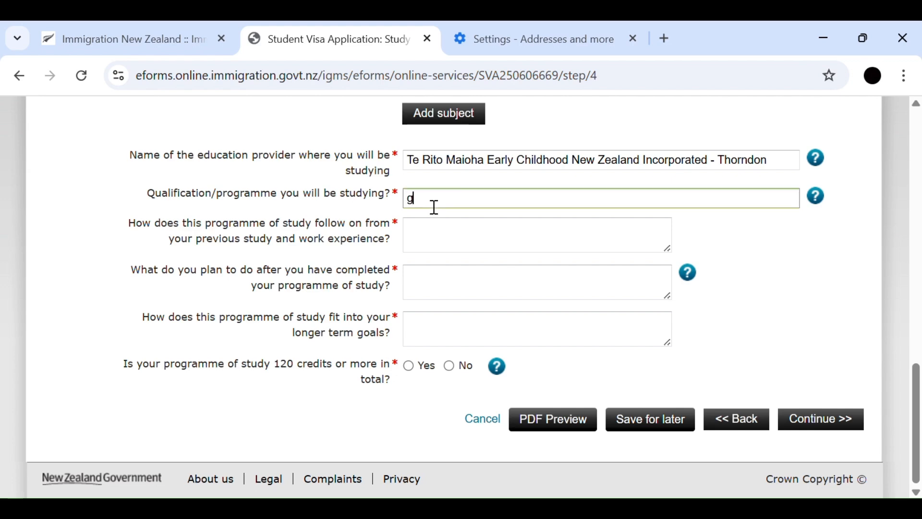
{"action": "type", "text": "raduatio"}
{"action": "key", "text": "BackSpace"}
{"action": "key", "text": "BackSpace"}
{"action": "key", "text": "BackSpace"}
{"action": "type", "text": "te diploma in "}
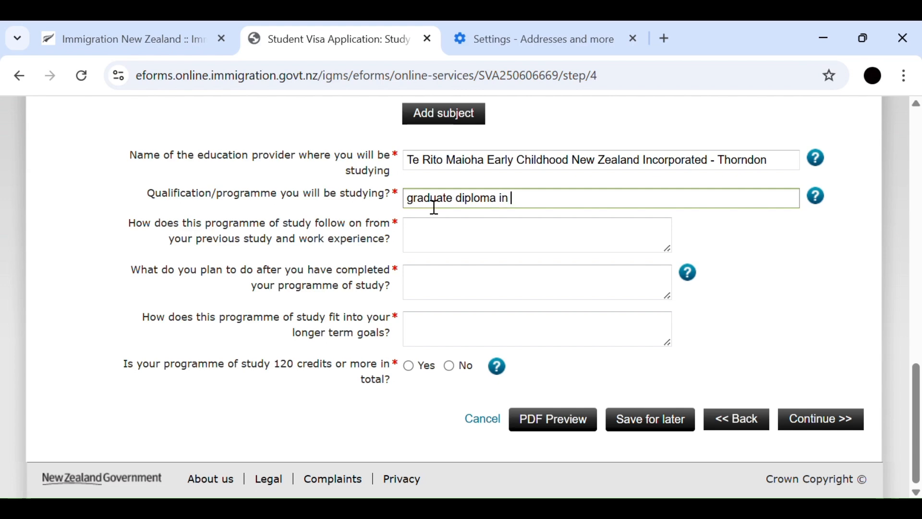
{"action": "type", "text": "ECE"}
- Answer how the programme follows on from previous study and work experience with "this programme which i opted for"
{"action": "left_click", "coordinate": [431, 240]}
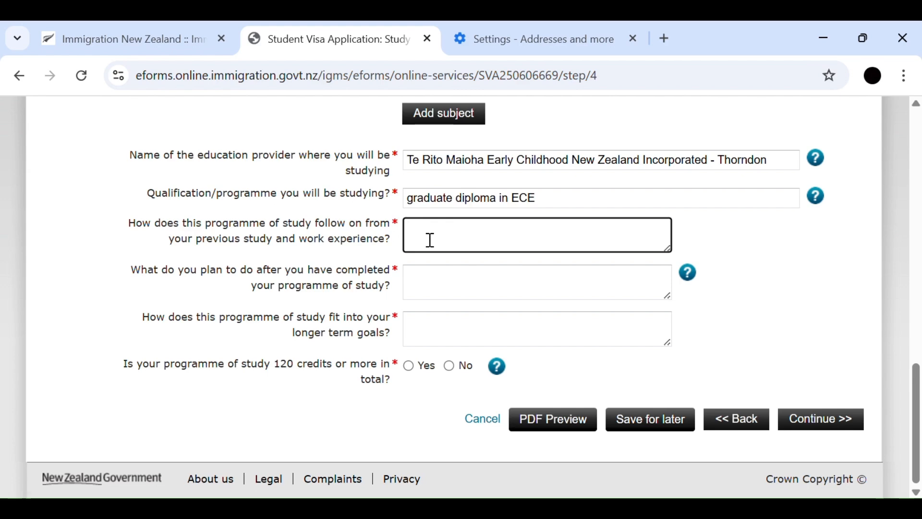
{"action": "type", "text": "hi"}
{"action": "key", "text": "BackSpace"}
{"action": "key", "text": "BackSpace"}
{"action": "type", "text": "this programme "}
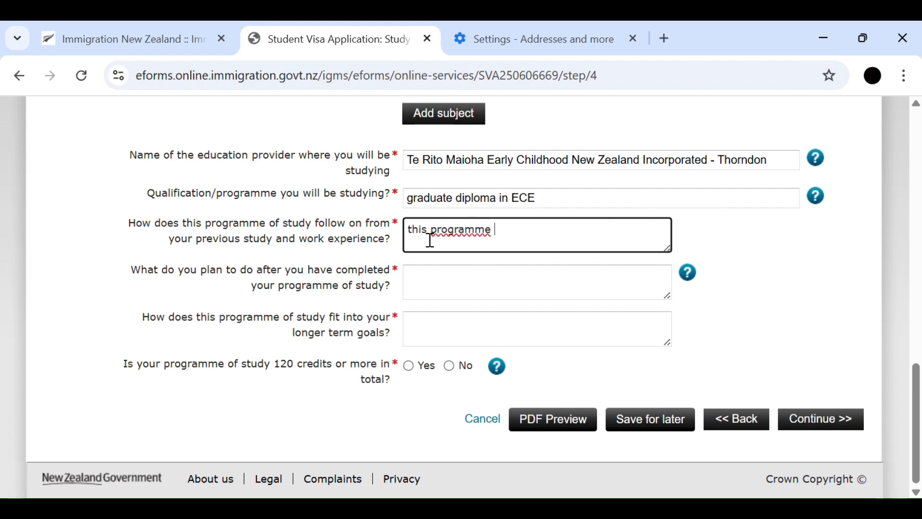
{"action": "type", "text": "which i opted for"}
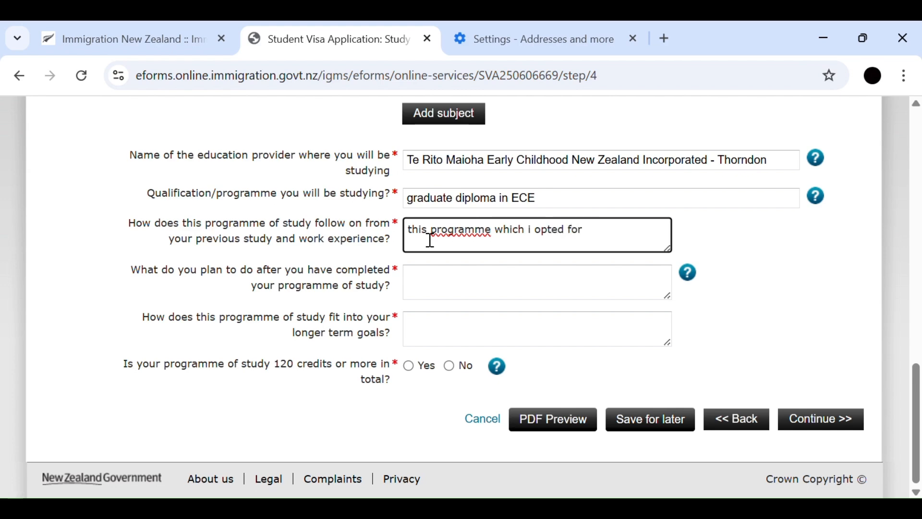
- Enter "you will come back to your country" as the plan after completing the programme of study
{"action": "left_click", "coordinate": [477, 297]}
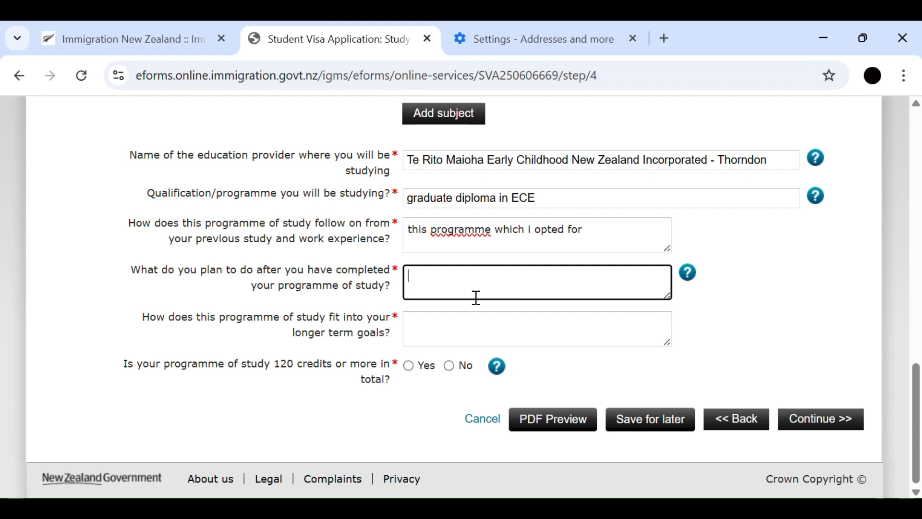
{"action": "type", "text": "you will come back t"}
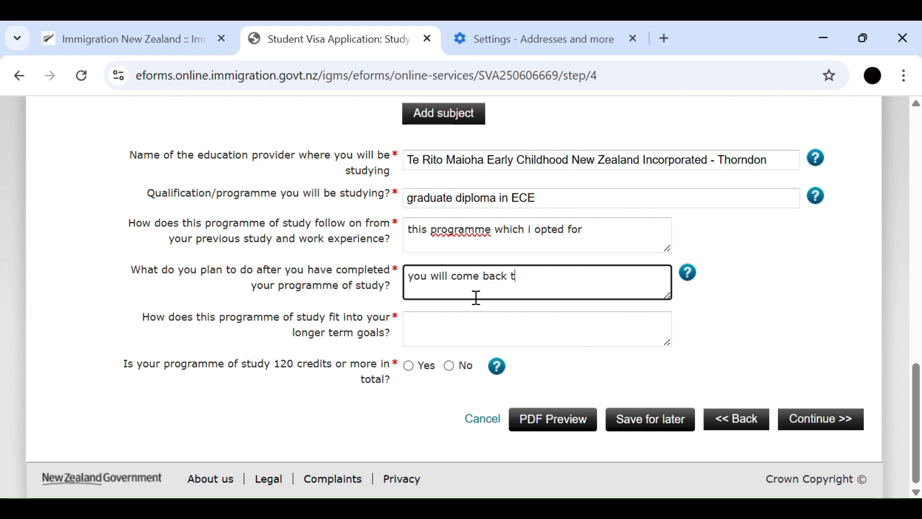
{"action": "type", "text": "o your country"}
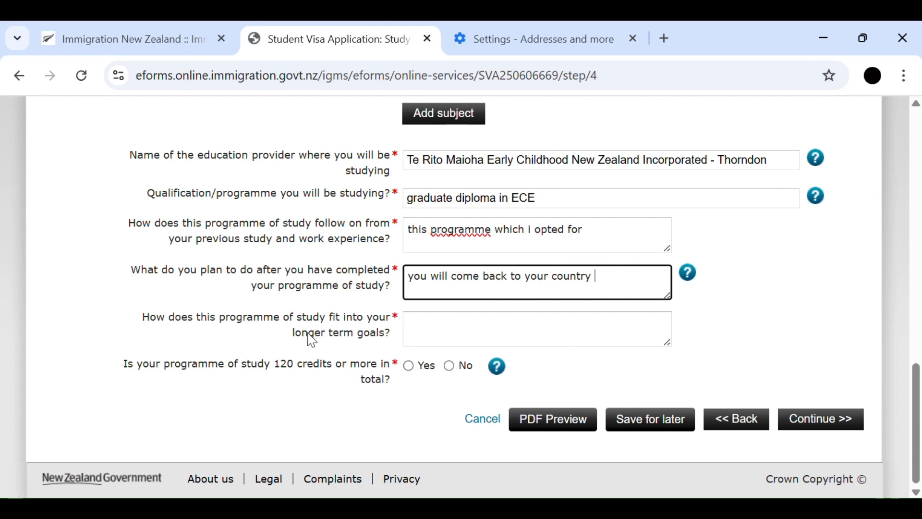
- Enter "longer term goals" for how the programme fits longer-term goals and answer Yes to 120 credits or more
{"action": "left_click", "coordinate": [457, 334]}
{"action": "type", "text": "long"}
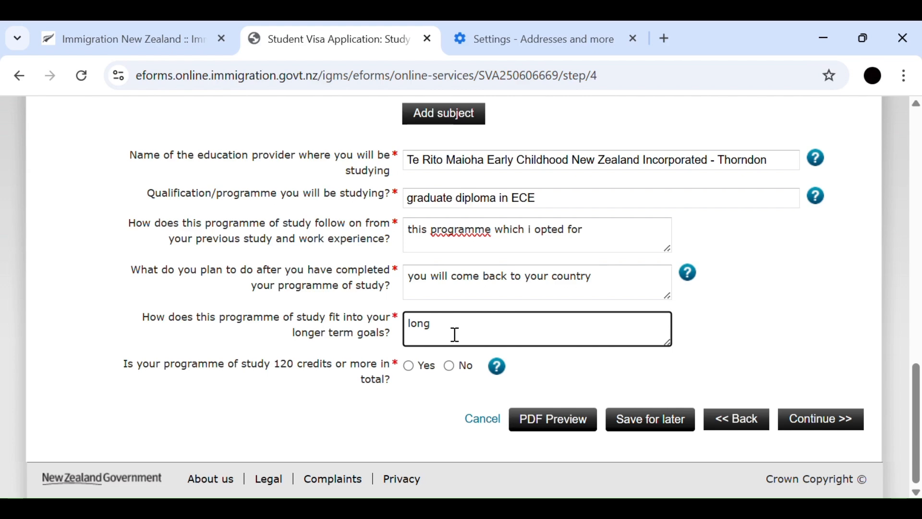
{"action": "type", "text": "er term goals"}
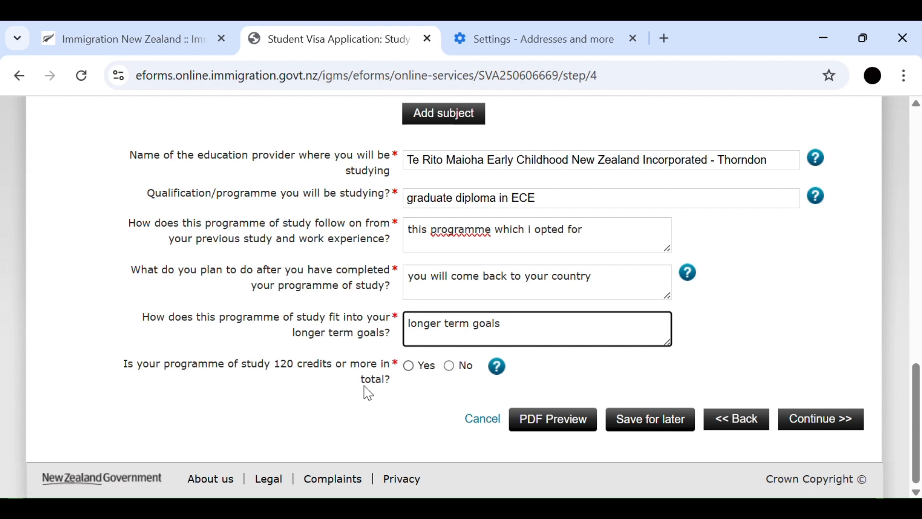
{"action": "left_click", "coordinate": [410, 369]}
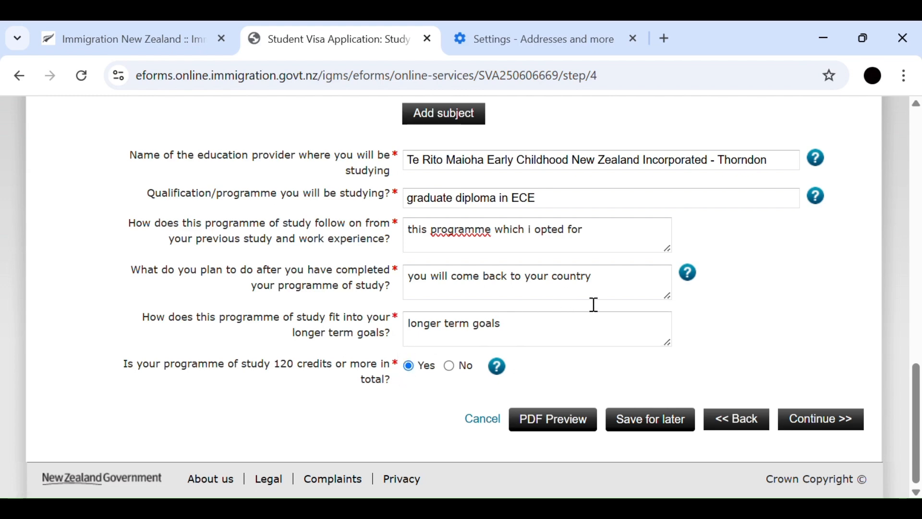
- Continue to the financial support page and select a third party providing a financial undertaking as the means of support
{"action": "left_click", "coordinate": [837, 423]}
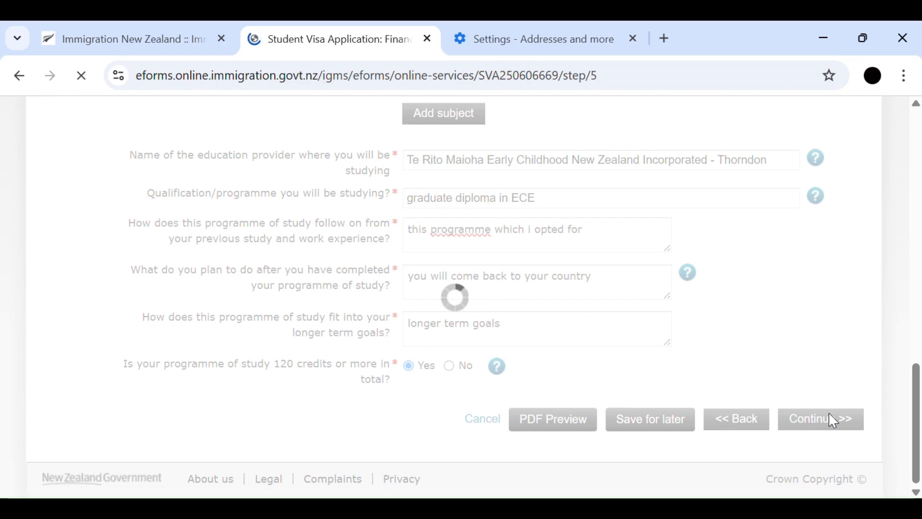
{"action": "scroll", "coordinate": [199, 286], "scroll_direction": "down", "scroll_amount": 7}
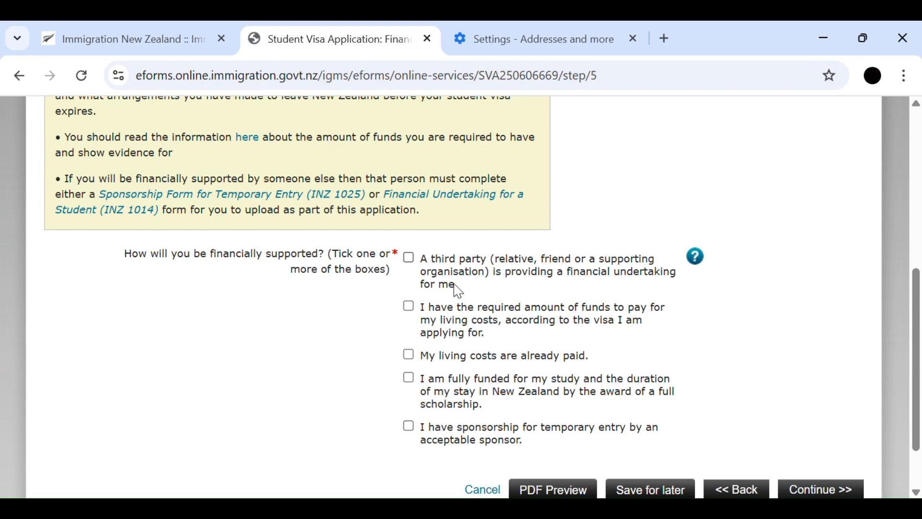
{"action": "left_click", "coordinate": [409, 259]}
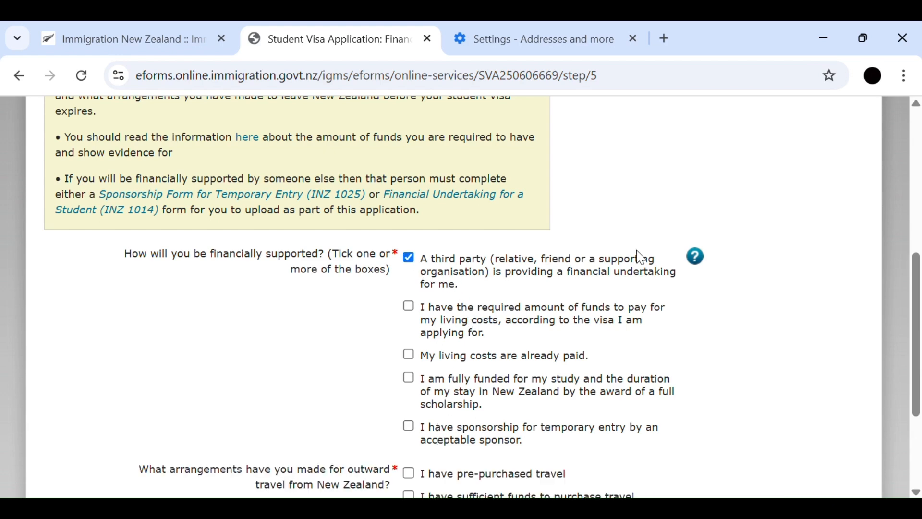
- Select having sufficient funds to purchase travel as the outward travel arrangement and continue to the health details
{"action": "scroll", "coordinate": [646, 259], "scroll_direction": "down", "scroll_amount": 3}
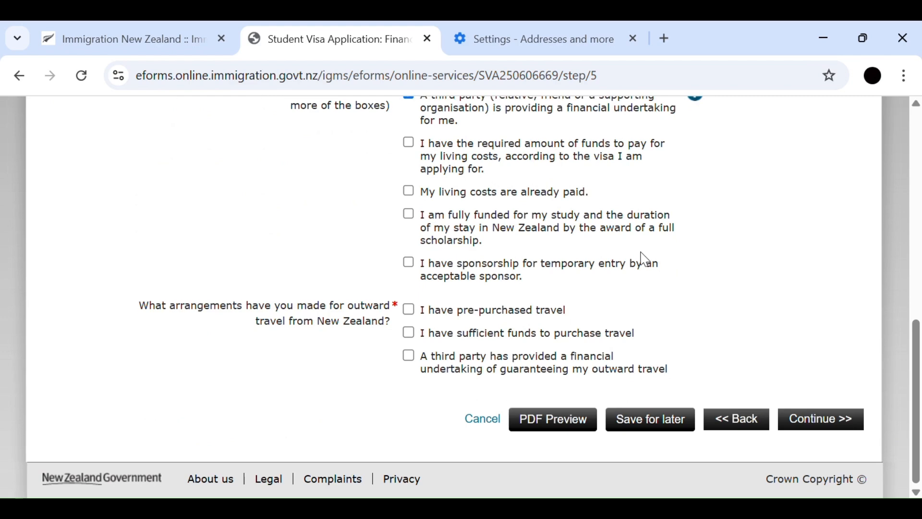
{"action": "scroll", "coordinate": [646, 259], "scroll_direction": "up", "scroll_amount": 2}
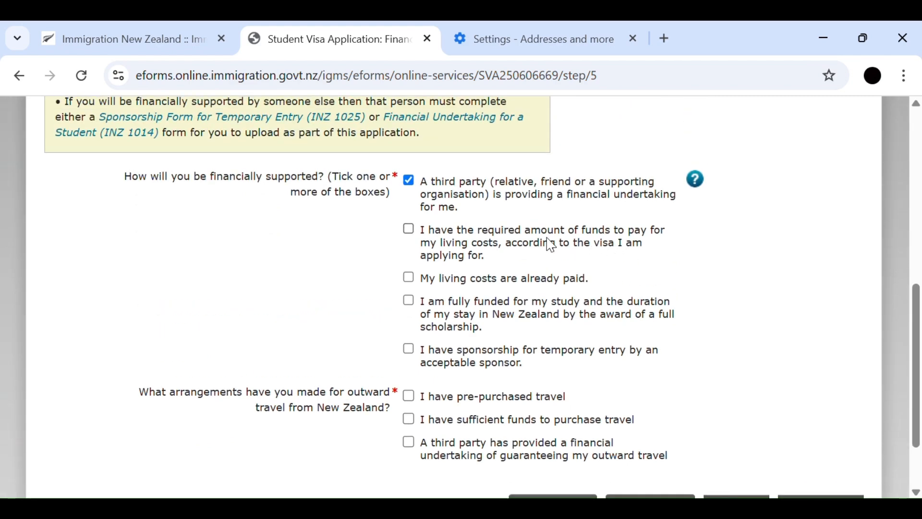
{"action": "scroll", "coordinate": [551, 245], "scroll_direction": "down", "scroll_amount": 2}
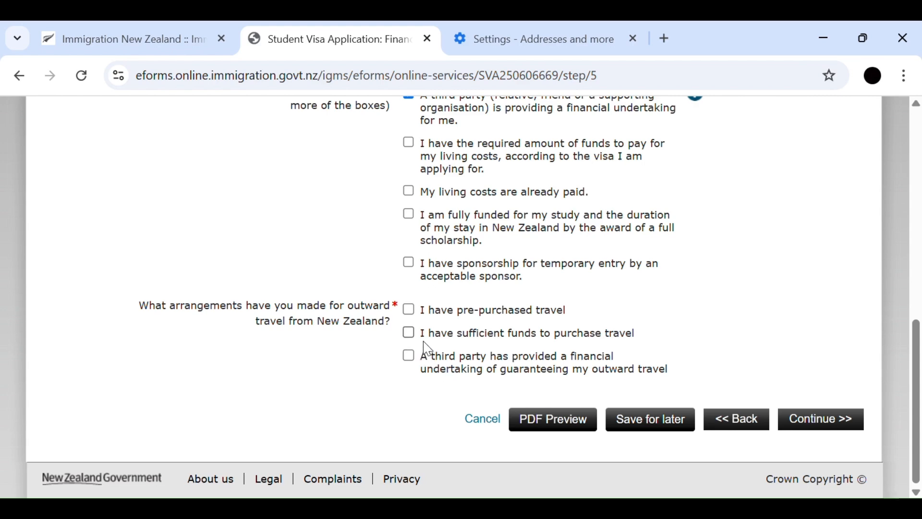
{"action": "left_click", "coordinate": [409, 334]}
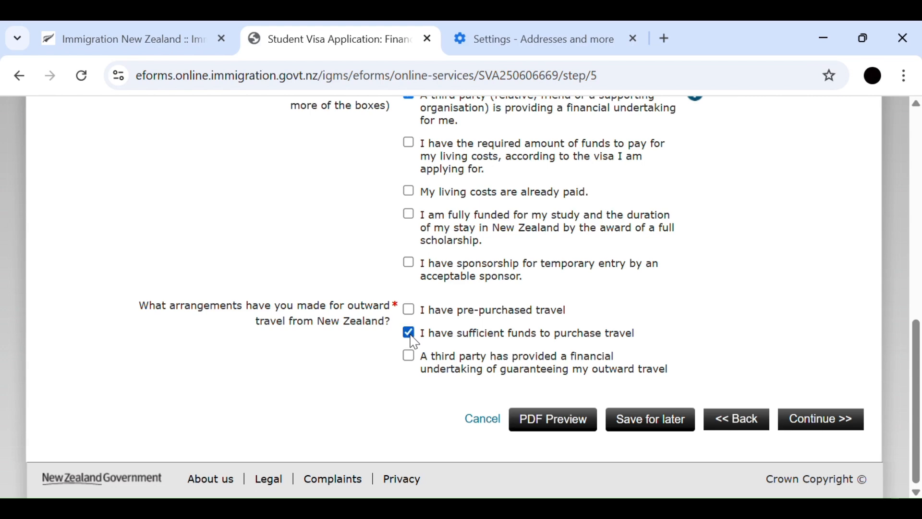
{"action": "left_click", "coordinate": [829, 423]}
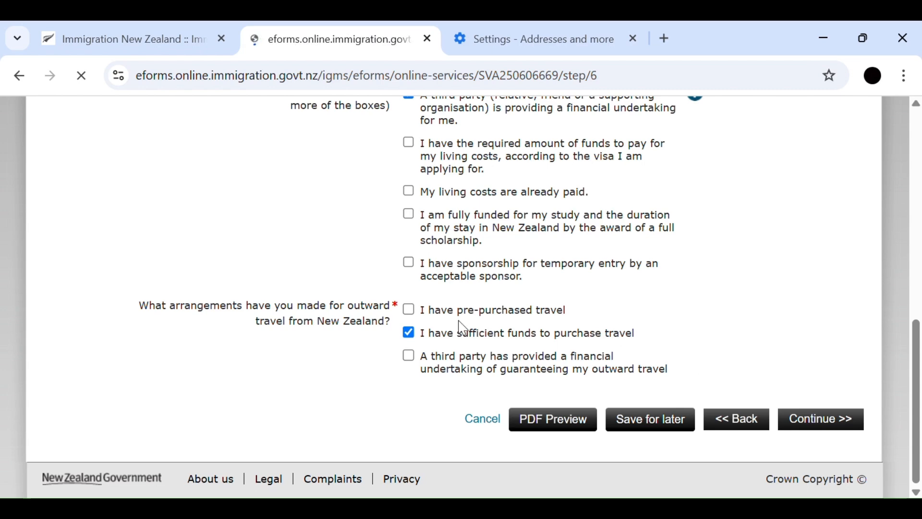
- Answer No to tuberculosis, renal dialysis, hospital care, residential care, special education services and pregnancy
{"action": "scroll", "coordinate": [466, 328], "scroll_direction": "down", "scroll_amount": 5}
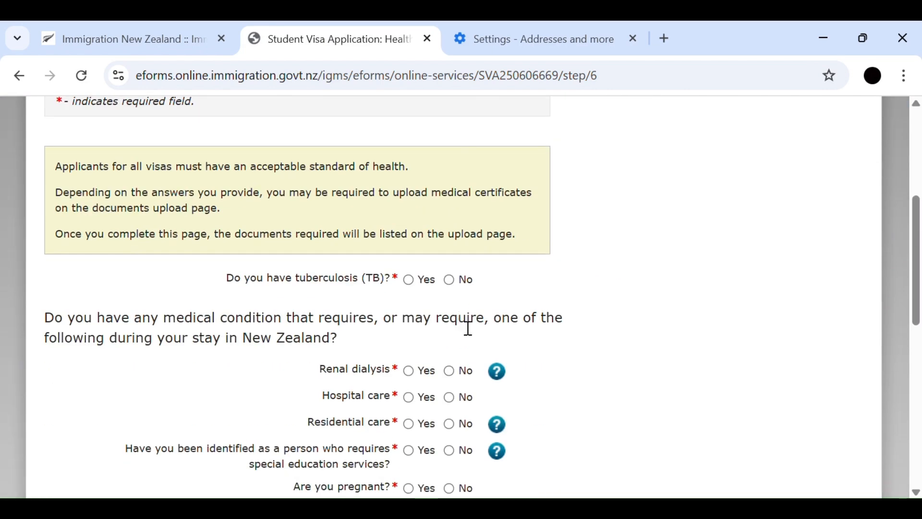
{"action": "scroll", "coordinate": [469, 328], "scroll_direction": "down", "scroll_amount": 2}
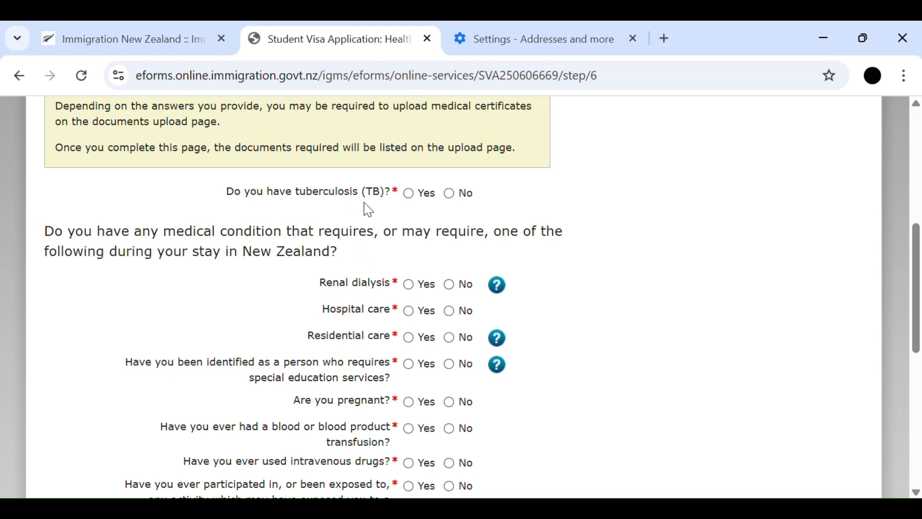
{"action": "left_click", "coordinate": [454, 201]}
{"action": "scroll", "coordinate": [437, 206], "scroll_direction": "down", "scroll_amount": 4}
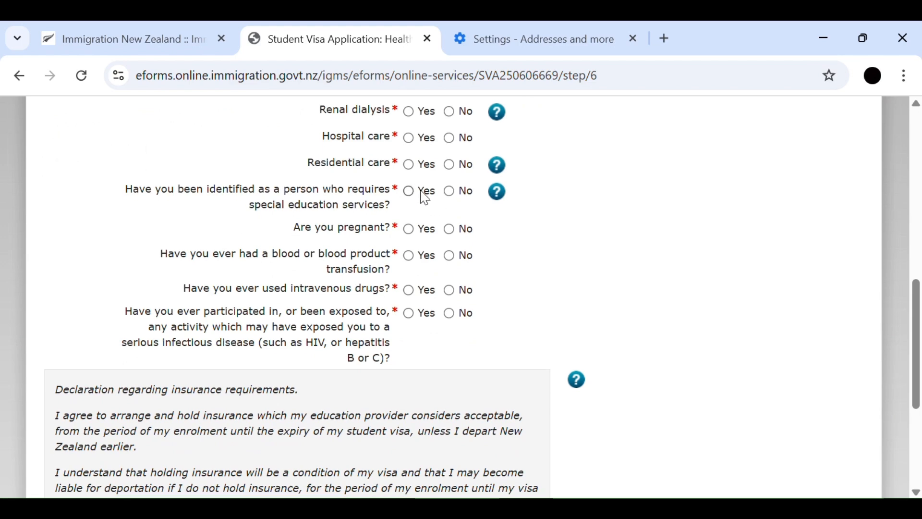
{"action": "left_click", "coordinate": [451, 114]}
{"action": "left_click", "coordinate": [452, 139]}
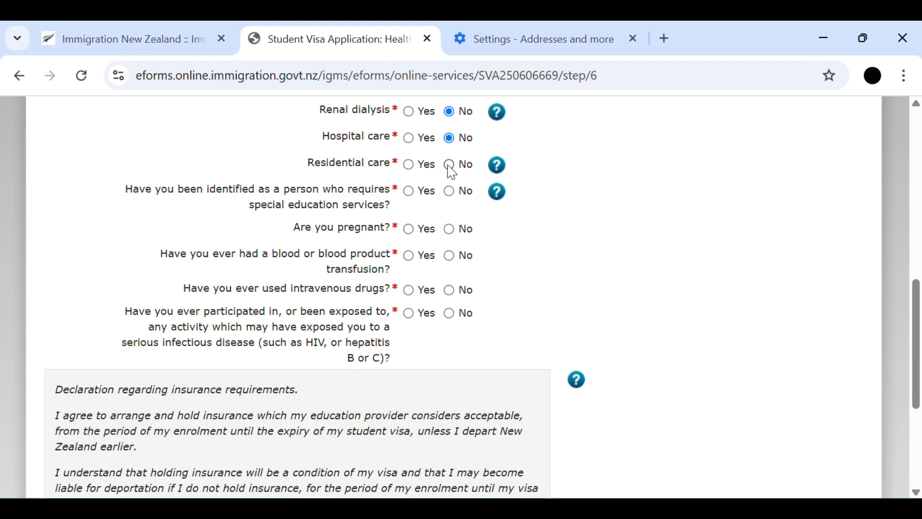
{"action": "left_click", "coordinate": [450, 165]}
{"action": "left_click", "coordinate": [450, 193]}
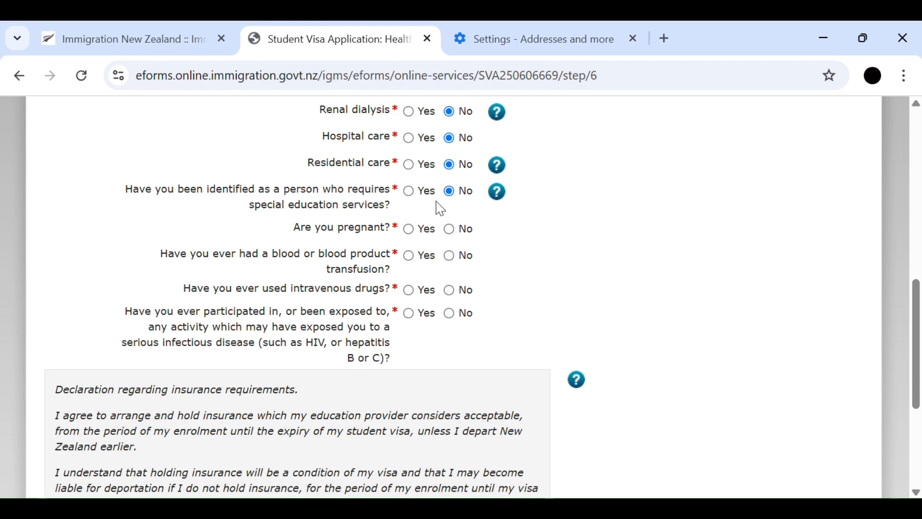
{"action": "left_click", "coordinate": [451, 232]}
- Answer No to having had a blood transfusion, used intravenous drugs or been exposed to a serious infectious disease
{"action": "scroll", "coordinate": [451, 230], "scroll_direction": "down", "scroll_amount": 4}
{"action": "scroll", "coordinate": [450, 218], "scroll_direction": "up", "scroll_amount": 2}
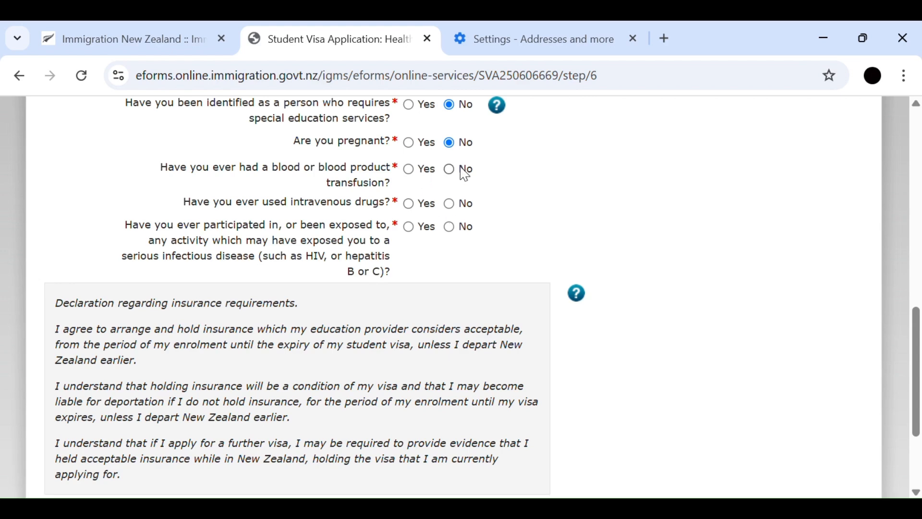
{"action": "left_click", "coordinate": [457, 176]}
{"action": "left_click", "coordinate": [451, 208]}
{"action": "left_click", "coordinate": [450, 231]}
- Agree with the declaration regarding insurance requirements and continue to the character details
{"action": "scroll", "coordinate": [553, 274], "scroll_direction": "up", "scroll_amount": 3}
{"action": "scroll", "coordinate": [554, 274], "scroll_direction": "down", "scroll_amount": 5}
{"action": "scroll", "coordinate": [554, 273], "scroll_direction": "up", "scroll_amount": 8}
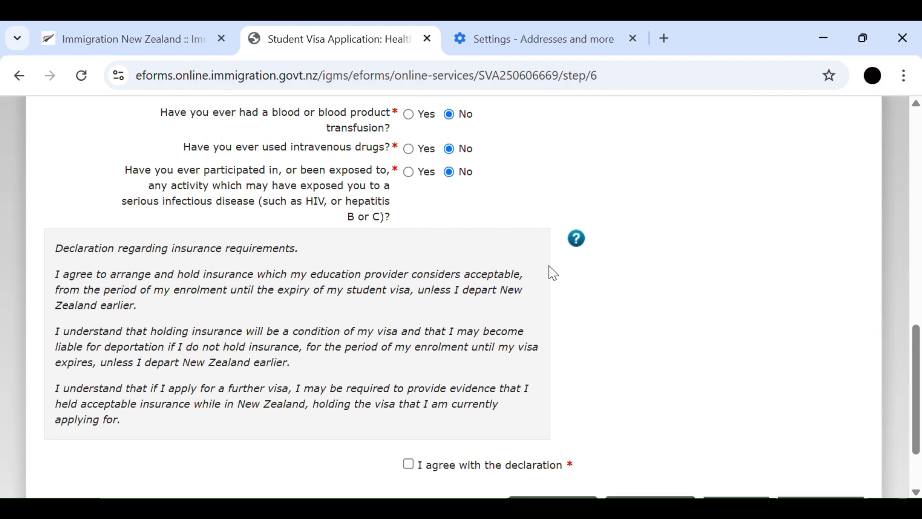
{"action": "scroll", "coordinate": [552, 272], "scroll_direction": "down", "scroll_amount": 10}
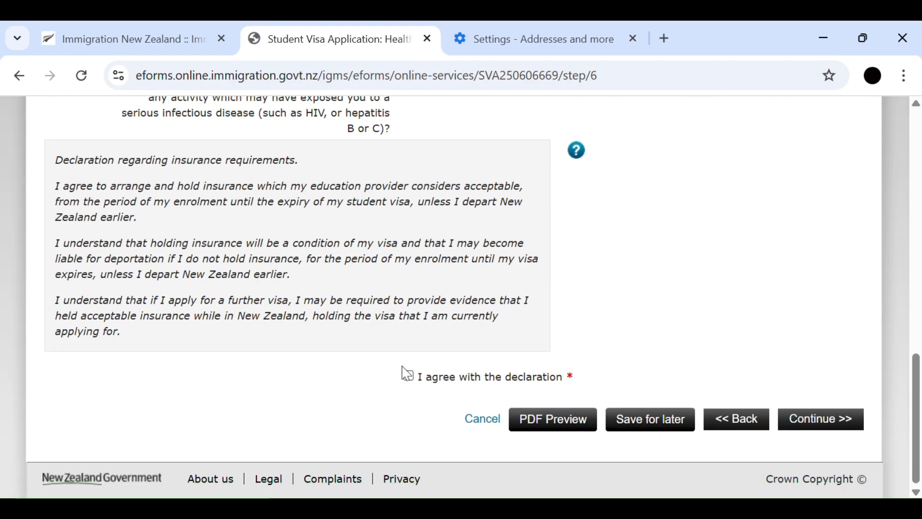
{"action": "left_click", "coordinate": [409, 376]}
{"action": "left_click", "coordinate": [819, 423]}
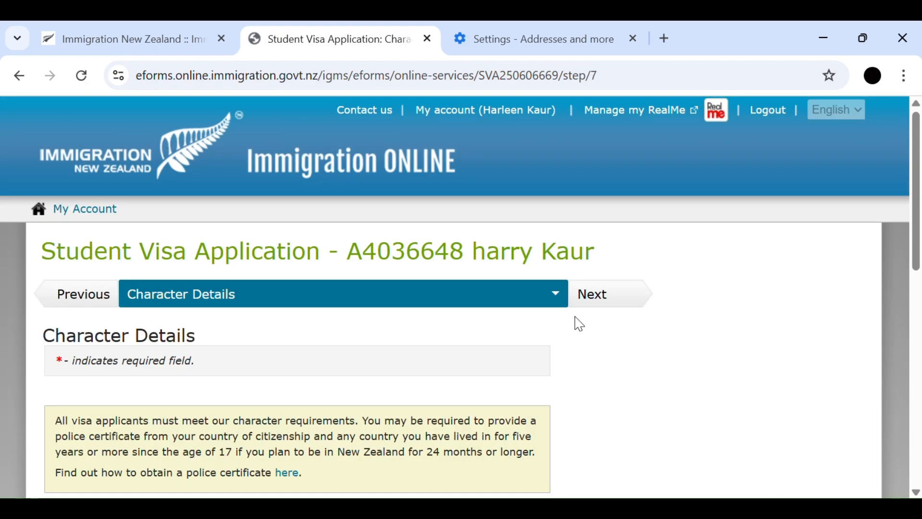
- Answer No to ever being convicted, under investigation, charged with an offence, or excluded from or refused entry to any country
{"action": "scroll", "coordinate": [432, 305], "scroll_direction": "down", "scroll_amount": 6}
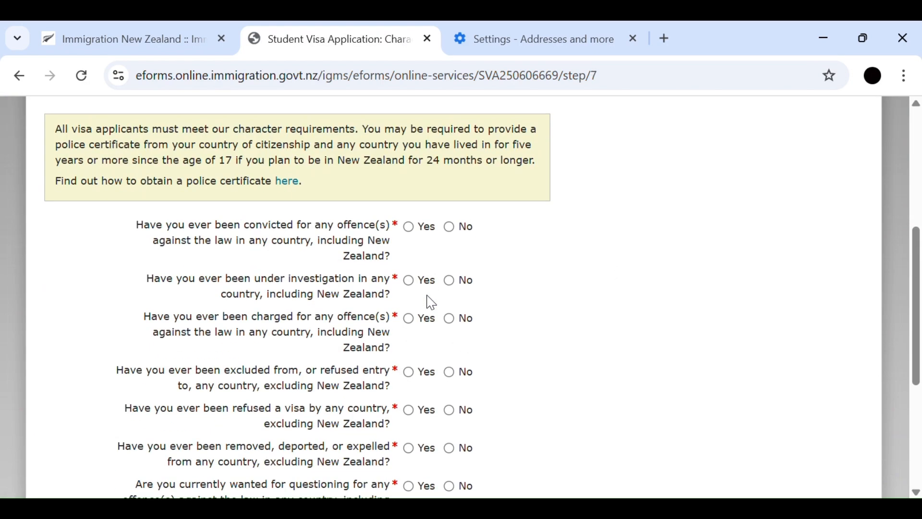
{"action": "scroll", "coordinate": [432, 303], "scroll_direction": "down", "scroll_amount": 2}
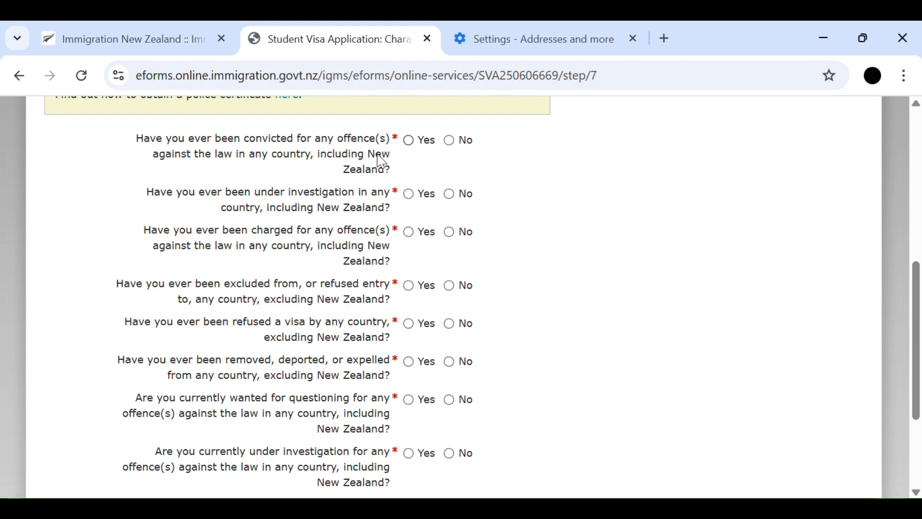
{"action": "left_click", "coordinate": [449, 144]}
{"action": "left_click", "coordinate": [450, 195]}
{"action": "scroll", "coordinate": [463, 206], "scroll_direction": "down", "scroll_amount": 3}
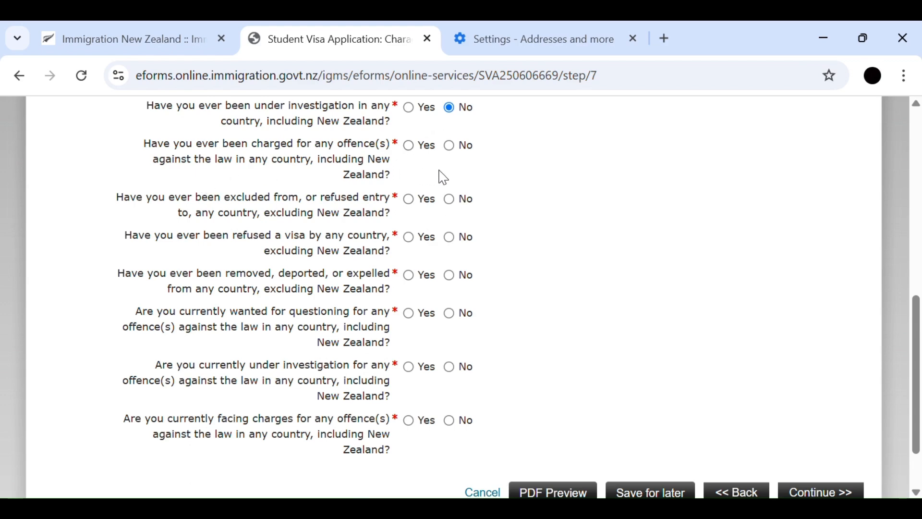
{"action": "left_click", "coordinate": [455, 148]}
{"action": "left_click", "coordinate": [450, 200]}
- Answer No to visa refusal, deportation, being wanted for questioning, current investigation and current charges, and continue to the education and work history
{"action": "scroll", "coordinate": [210, 245], "scroll_direction": "down", "scroll_amount": 3}
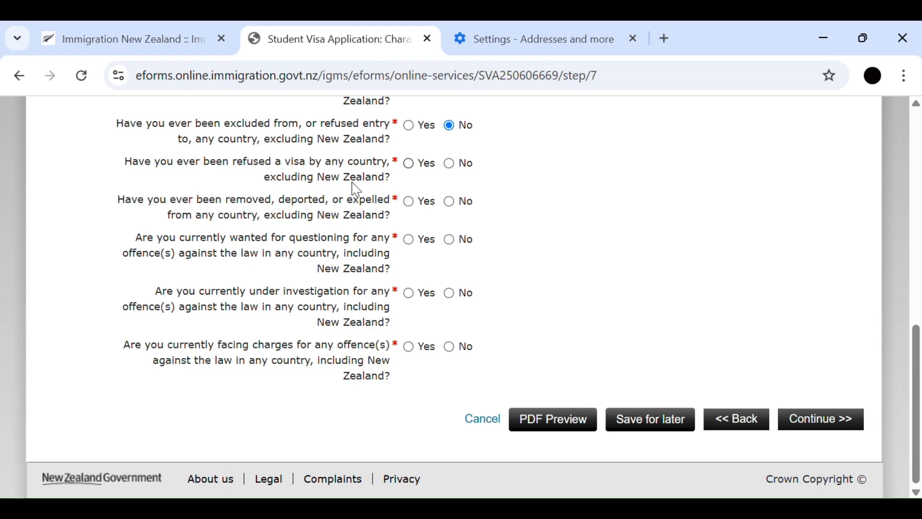
{"action": "left_click", "coordinate": [456, 176]}
{"action": "left_click", "coordinate": [450, 202]}
{"action": "left_click", "coordinate": [452, 242]}
{"action": "left_click", "coordinate": [451, 295]}
{"action": "left_click", "coordinate": [848, 426]}
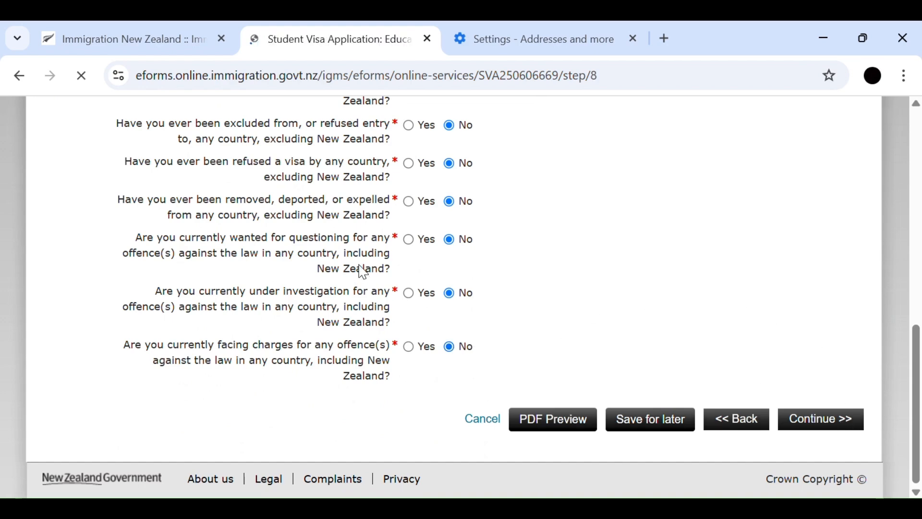
- Review the notice about continuous histories and the fields required for education history and employment history
{"action": "scroll", "coordinate": [363, 262], "scroll_direction": "down", "scroll_amount": 7}
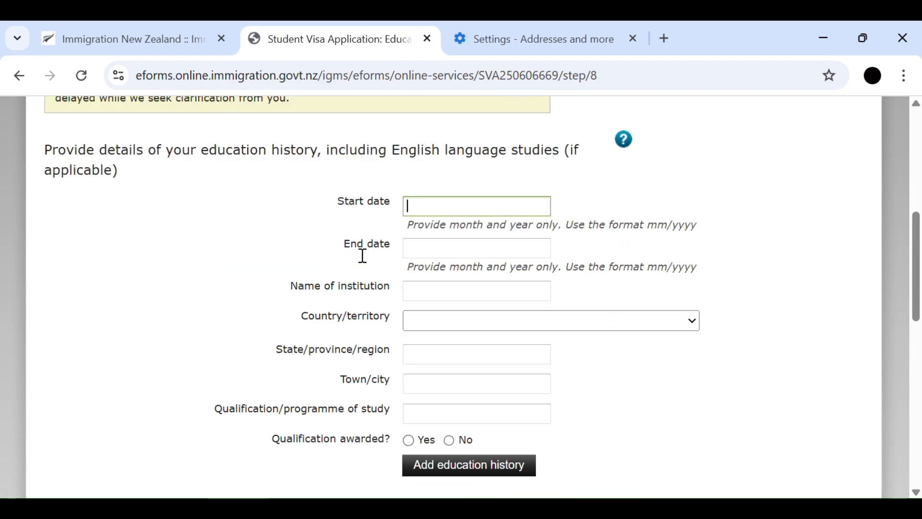
{"action": "scroll", "coordinate": [356, 248], "scroll_direction": "up", "scroll_amount": 5}
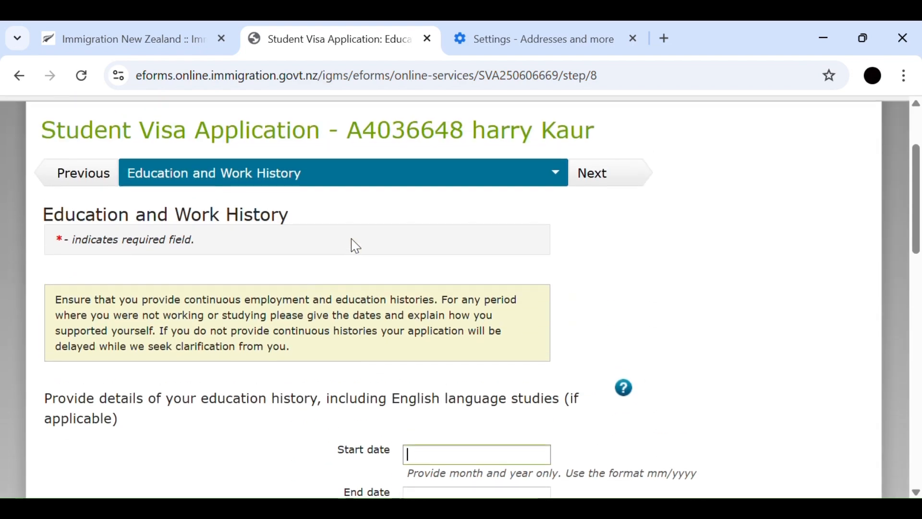
{"action": "scroll", "coordinate": [356, 248], "scroll_direction": "down", "scroll_amount": 5}
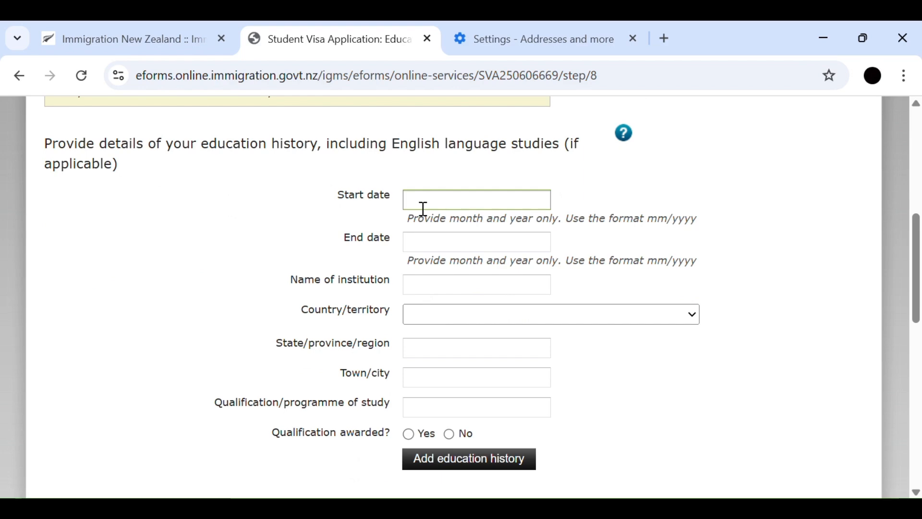
{"action": "scroll", "coordinate": [424, 210], "scroll_direction": "down", "scroll_amount": 5}
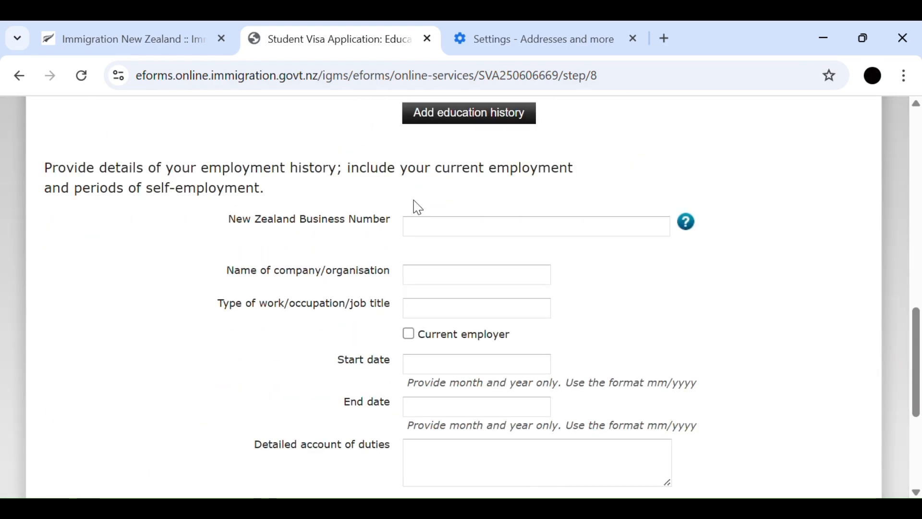
{"action": "scroll", "coordinate": [423, 209], "scroll_direction": "down", "scroll_amount": 4}
{"action": "scroll", "coordinate": [423, 209], "scroll_direction": "up", "scroll_amount": 1}
{"action": "scroll", "coordinate": [424, 209], "scroll_direction": "up", "scroll_amount": 9}
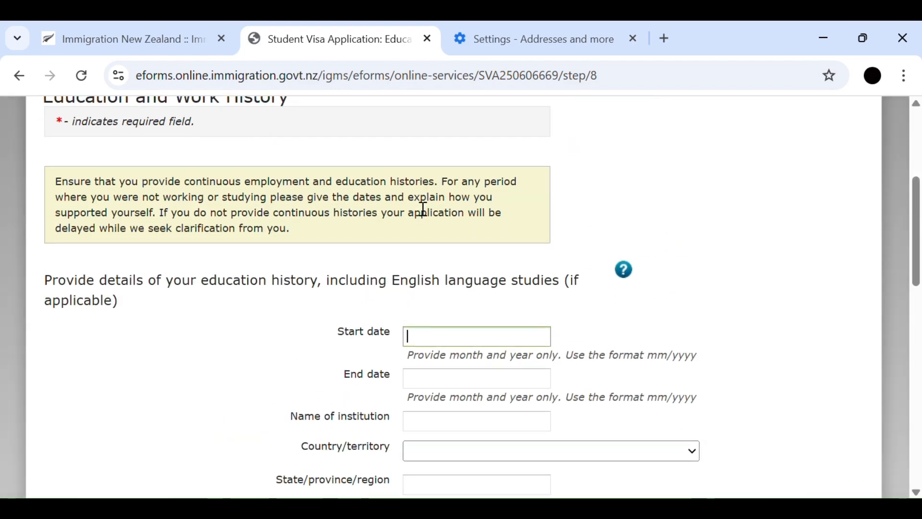
{"action": "scroll", "coordinate": [423, 209], "scroll_direction": "down", "scroll_amount": 3}
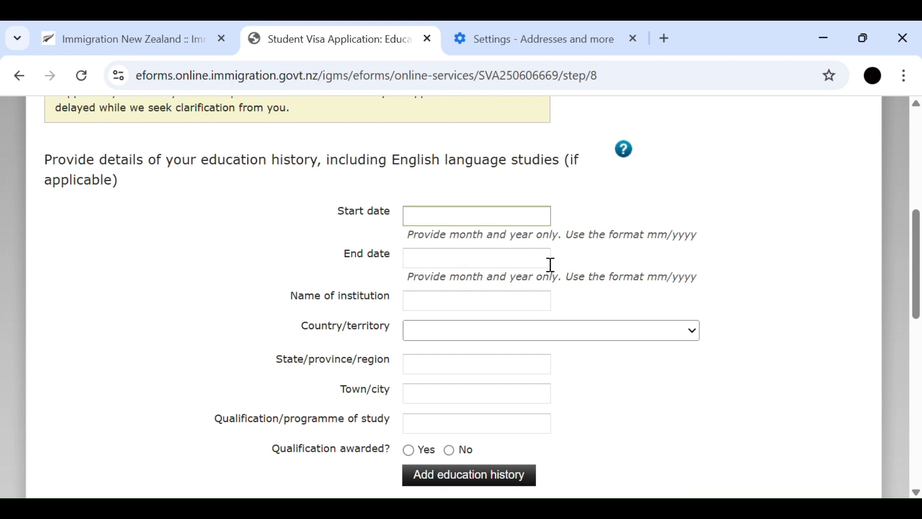
{"action": "scroll", "coordinate": [550, 264], "scroll_direction": "down", "scroll_amount": 1}
{"action": "scroll", "coordinate": [548, 263], "scroll_direction": "down", "scroll_amount": 1}
{"action": "scroll", "coordinate": [480, 279], "scroll_direction": "up", "scroll_amount": 2}
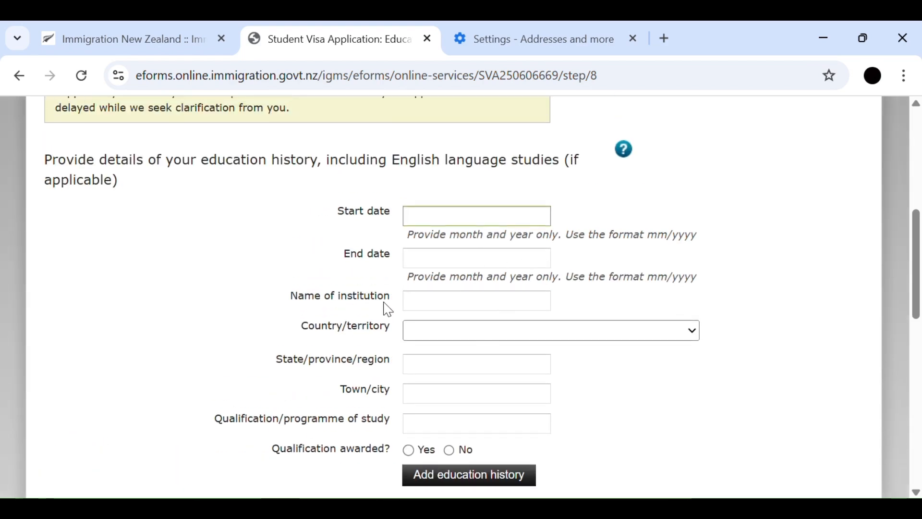
{"action": "scroll", "coordinate": [480, 303], "scroll_direction": "up", "scroll_amount": 3}
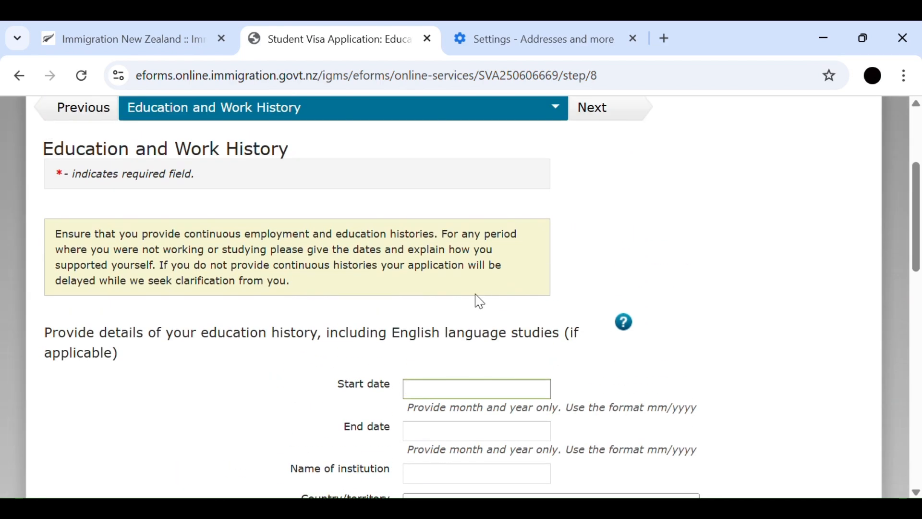
{"action": "scroll", "coordinate": [480, 300], "scroll_direction": "down", "scroll_amount": 12}
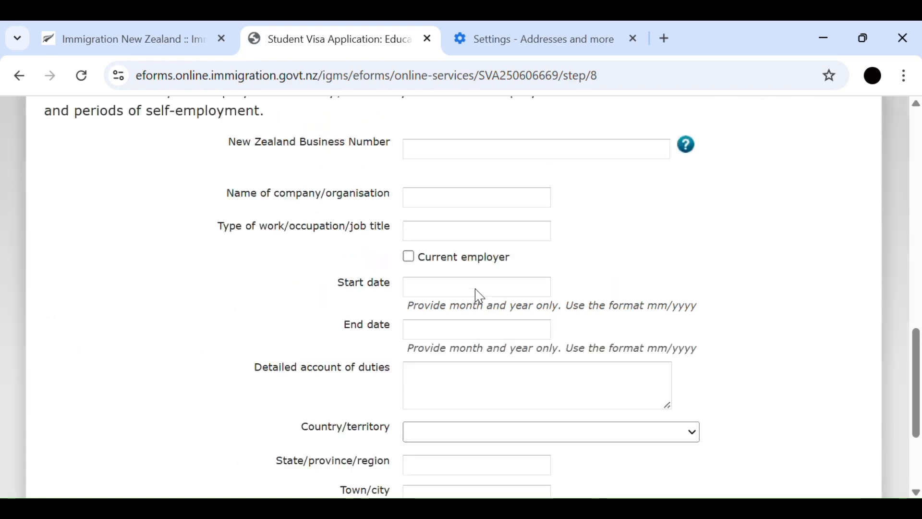
{"action": "scroll", "coordinate": [480, 296], "scroll_direction": "up", "scroll_amount": 6}
{"action": "scroll", "coordinate": [480, 296], "scroll_direction": "up", "scroll_amount": 1}
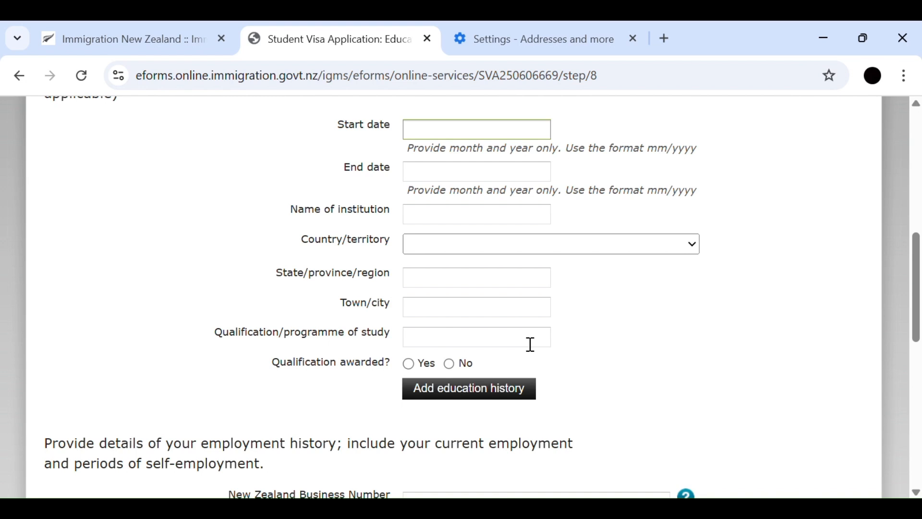
{"action": "scroll", "coordinate": [388, 317], "scroll_direction": "down", "scroll_amount": 2}
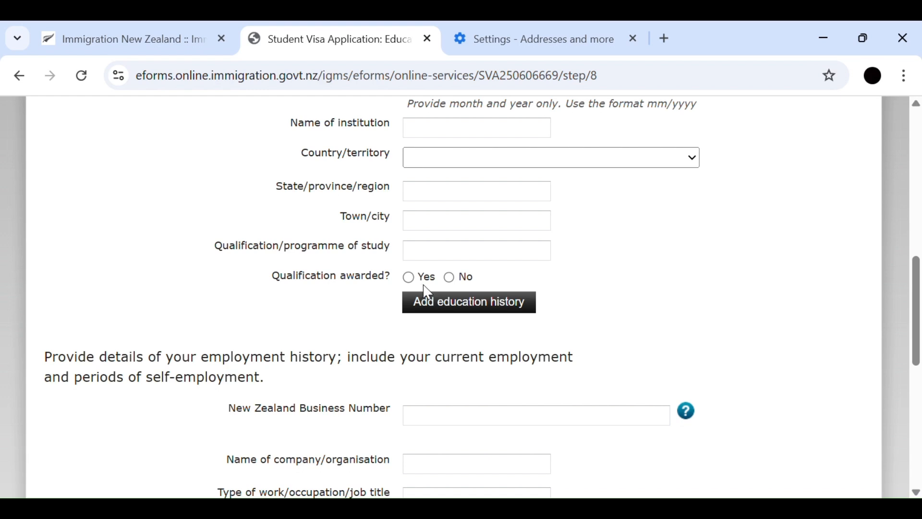
{"action": "scroll", "coordinate": [427, 291], "scroll_direction": "down", "scroll_amount": 4}
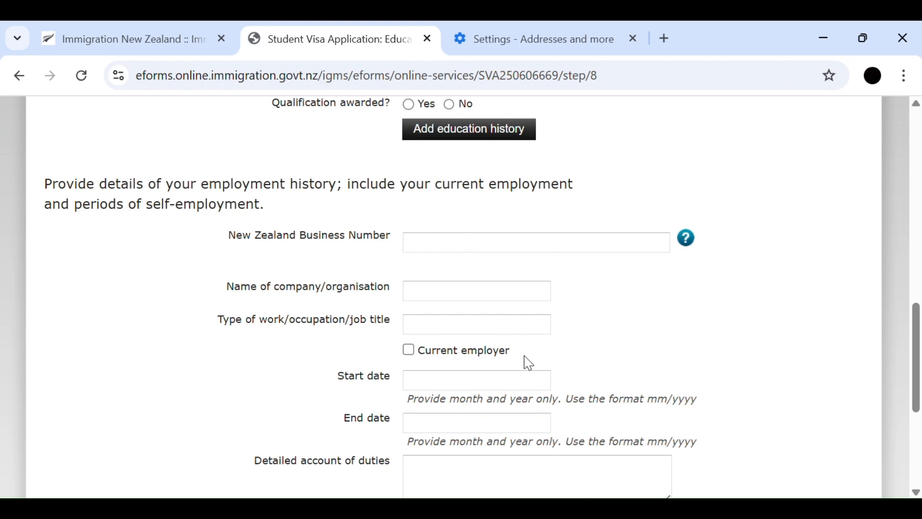
{"action": "scroll", "coordinate": [528, 363], "scroll_direction": "down", "scroll_amount": 3}
{"action": "scroll", "coordinate": [528, 363], "scroll_direction": "down", "scroll_amount": 2}
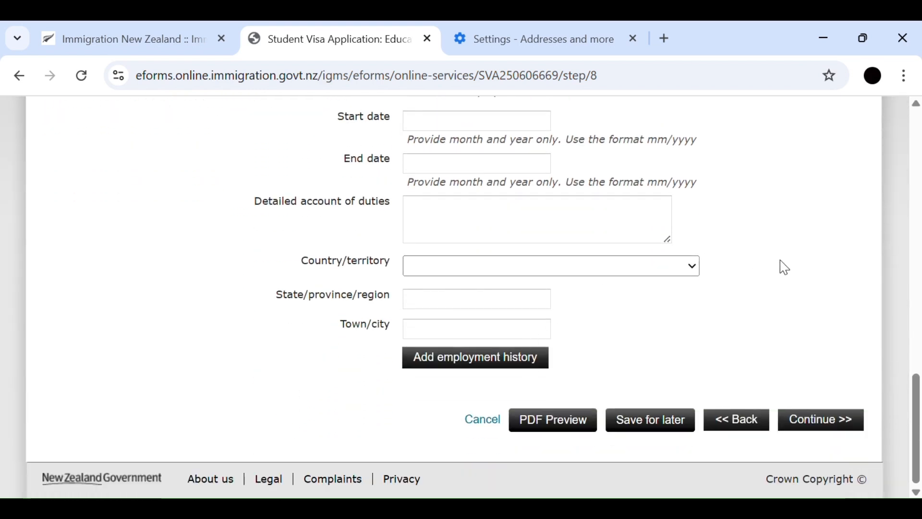
- Continue to the family details without adding education or employment history, and answer Yes to having at least one parent still living
{"action": "left_click", "coordinate": [843, 425]}
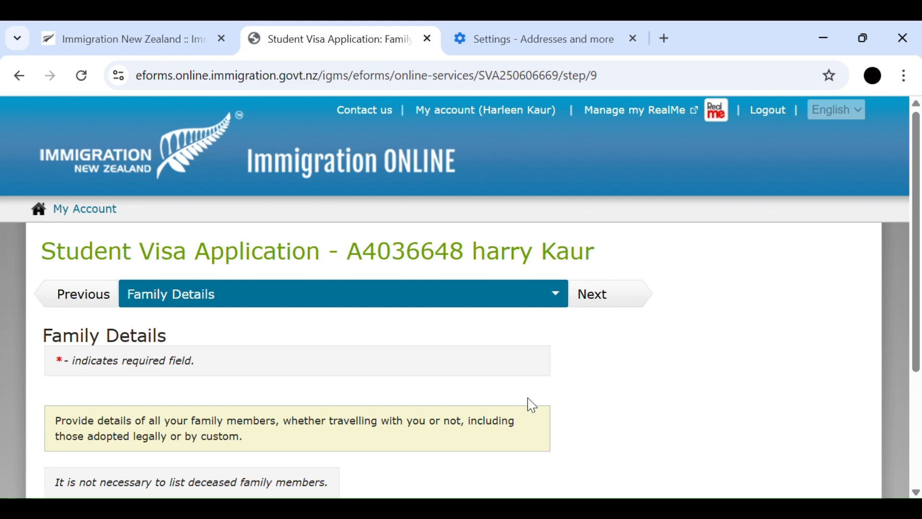
{"action": "scroll", "coordinate": [533, 407], "scroll_direction": "down", "scroll_amount": 3}
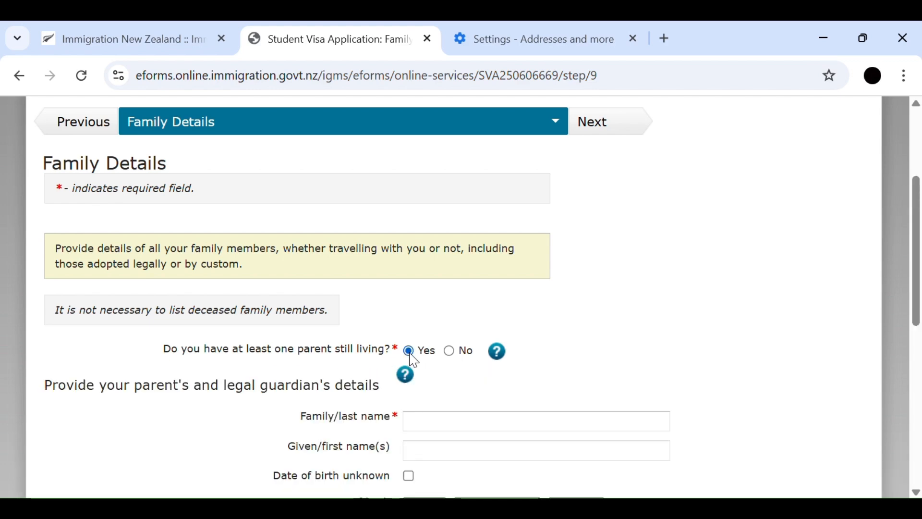
- Enter the parent's family name and set gender to Female, partnership status to Single and relationship to Mother
{"action": "scroll", "coordinate": [414, 360], "scroll_direction": "down", "scroll_amount": 3}
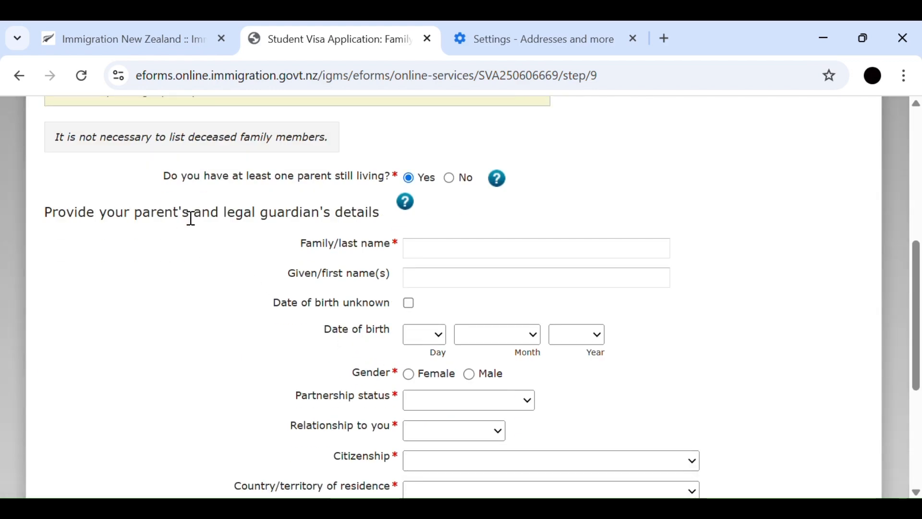
{"action": "left_click", "coordinate": [460, 255]}
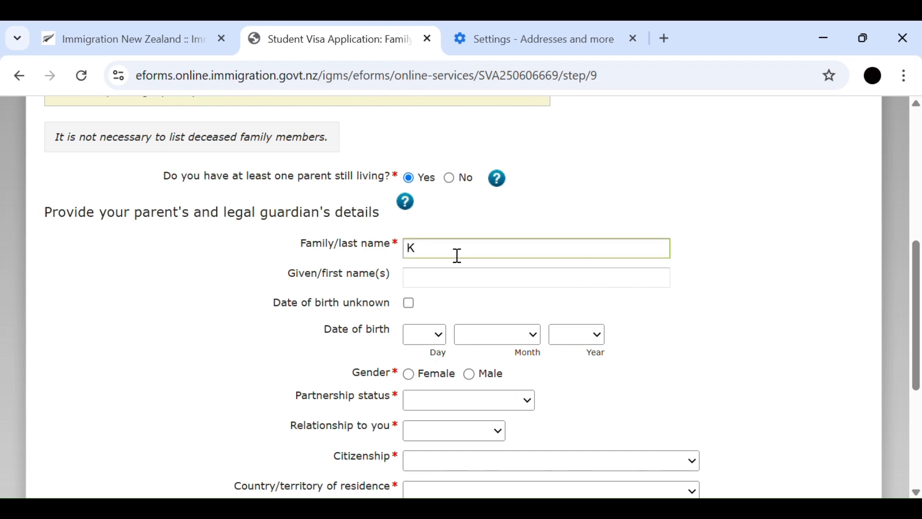
{"action": "type", "text": "Kaur"}
{"action": "scroll", "coordinate": [449, 212], "scroll_direction": "down", "scroll_amount": 2}
{"action": "left_click", "coordinate": [410, 293]}
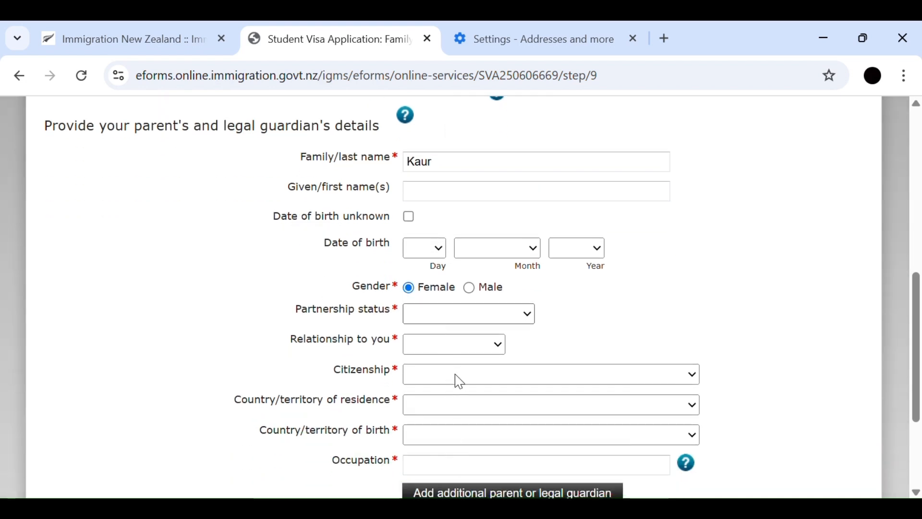
{"action": "left_click", "coordinate": [441, 353]}
{"action": "left_click", "coordinate": [436, 349]}
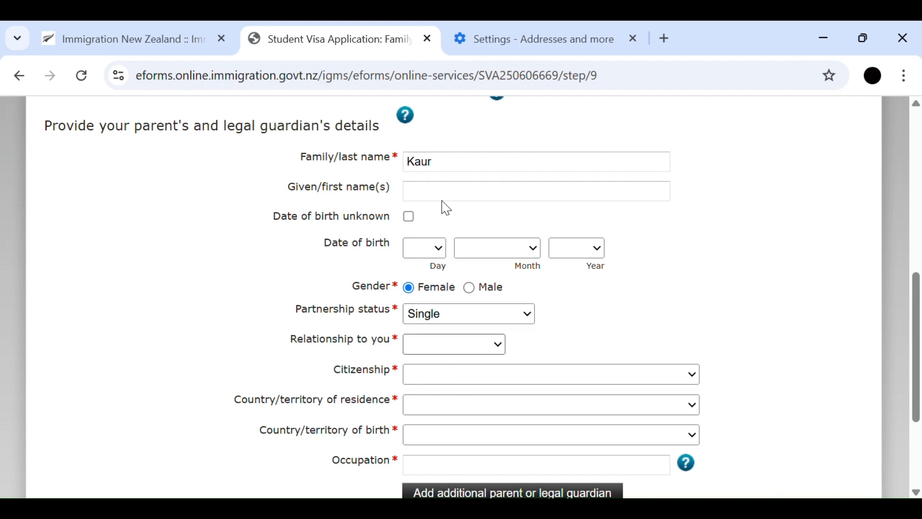
{"action": "left_click", "coordinate": [440, 200]}
{"action": "left_click", "coordinate": [459, 368]}
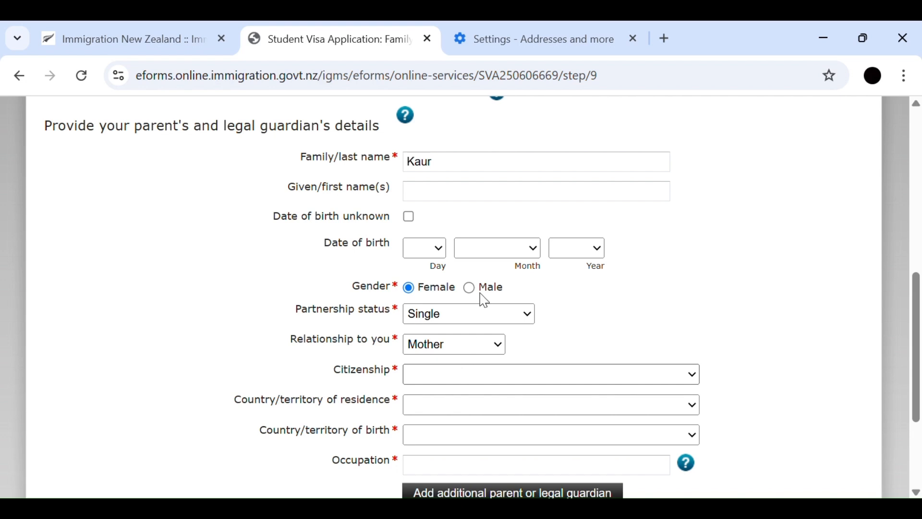
- Set the mother's citizenship, country of residence and country of birth to India
{"action": "left_click", "coordinate": [466, 261]}
{"action": "scroll", "coordinate": [463, 271], "scroll_direction": "down", "scroll_amount": 3}
{"action": "left_click", "coordinate": [445, 245]}
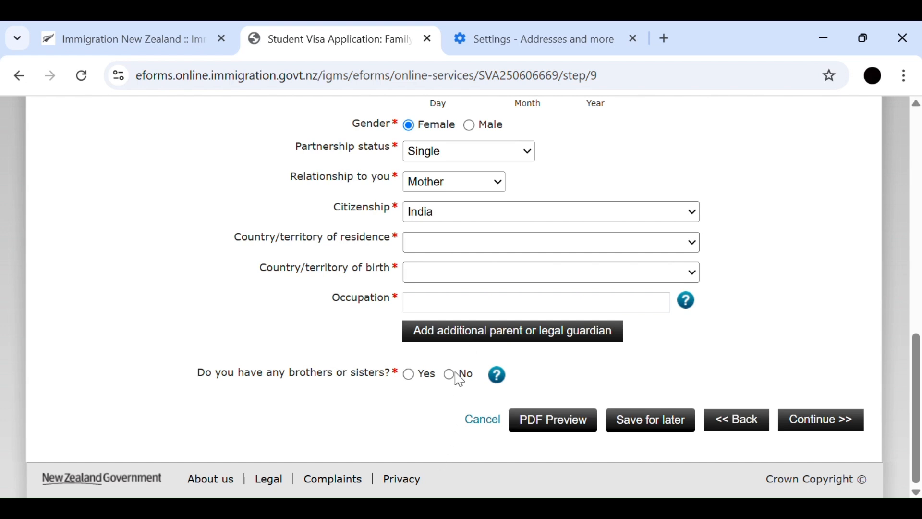
{"action": "left_click", "coordinate": [437, 428]}
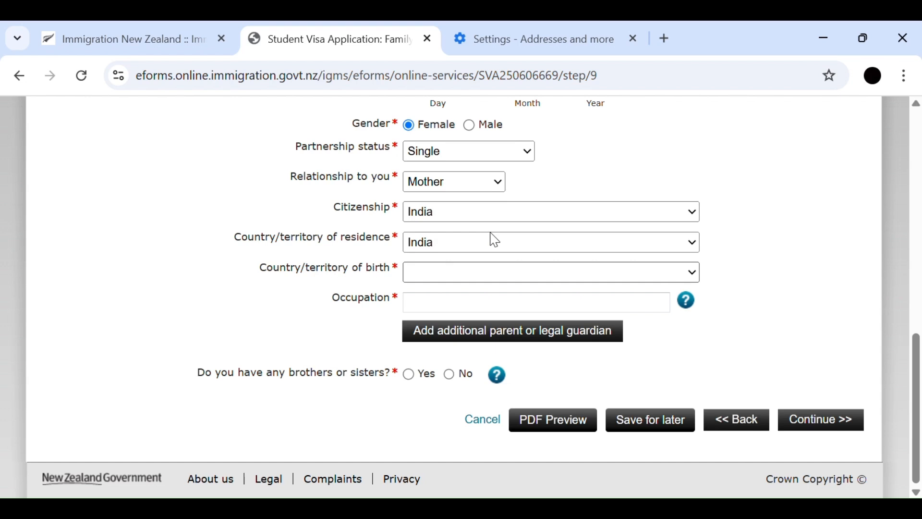
{"action": "left_click", "coordinate": [440, 179]}
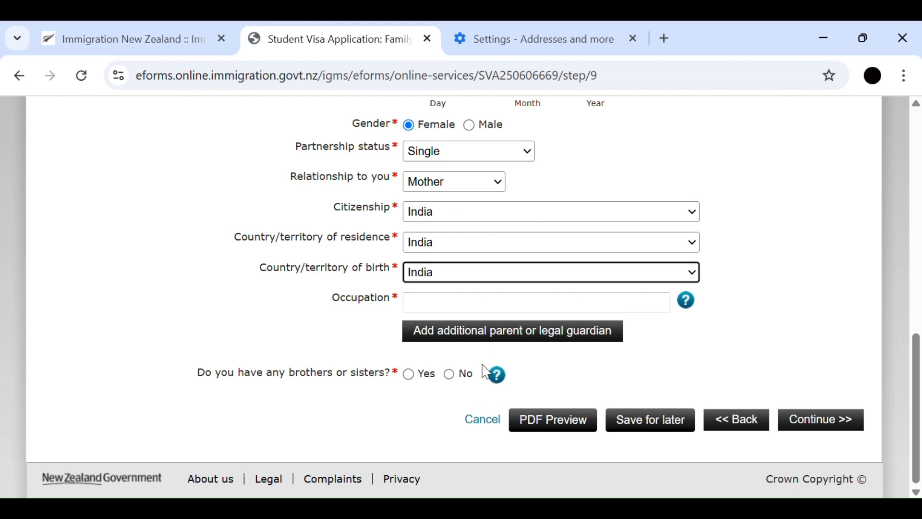
- Enter Housewife as the mother's occupation, answer No to having brothers or sisters, and continue to the other details
{"action": "left_click", "coordinate": [495, 313]}
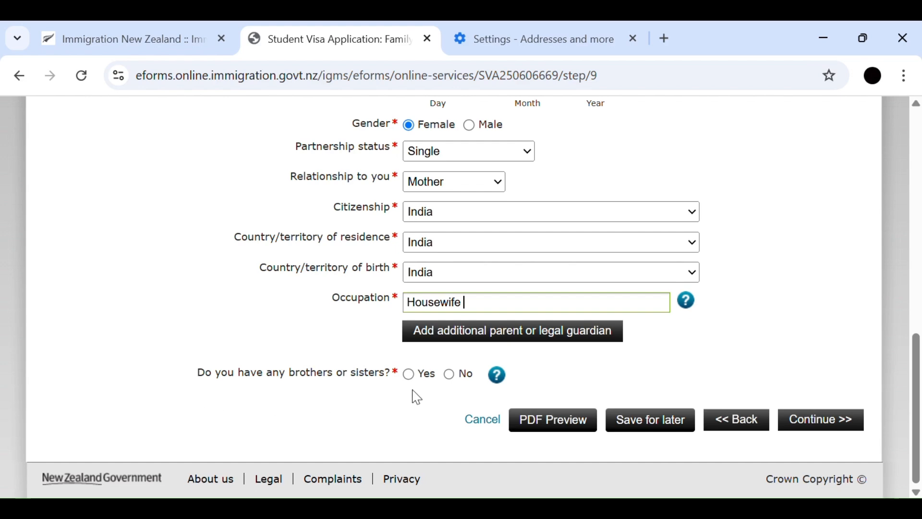
{"action": "left_click", "coordinate": [450, 377]}
{"action": "left_click", "coordinate": [848, 425]}
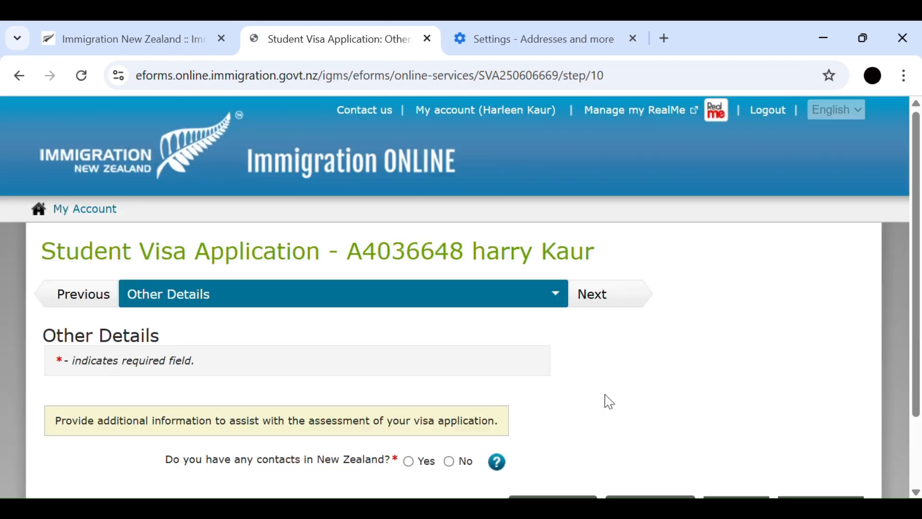
- Answer No to having contacts in New Zealand and continue to the section on applying on behalf or assisting
{"action": "scroll", "coordinate": [482, 324], "scroll_direction": "down", "scroll_amount": 2}
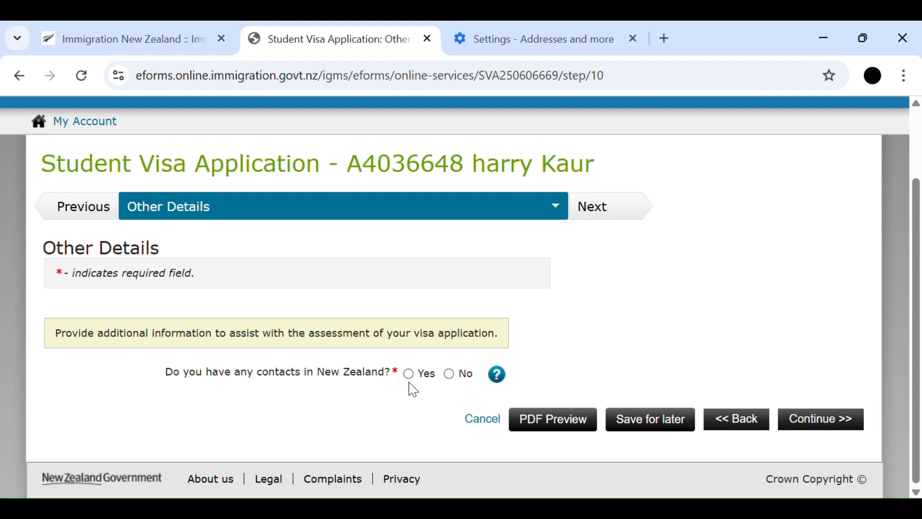
{"action": "scroll", "coordinate": [413, 384], "scroll_direction": "down", "scroll_amount": 8}
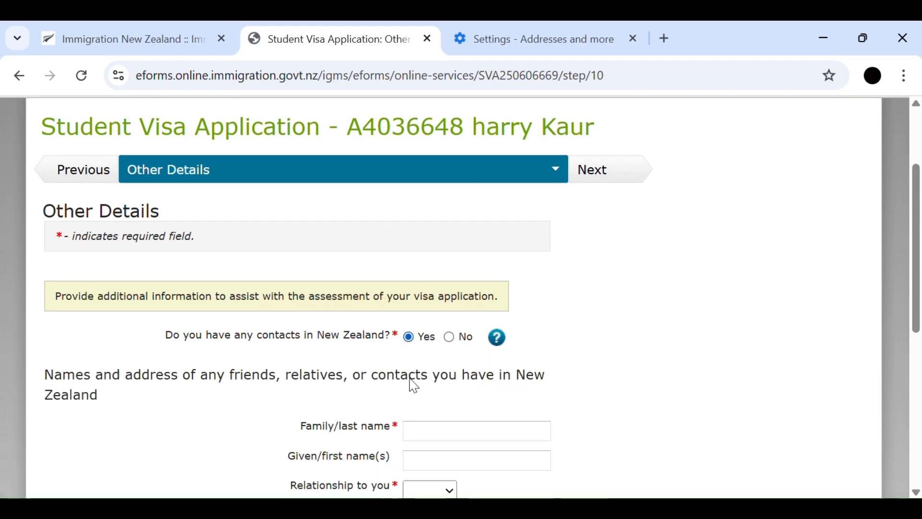
{"action": "scroll", "coordinate": [413, 384], "scroll_direction": "up", "scroll_amount": 7}
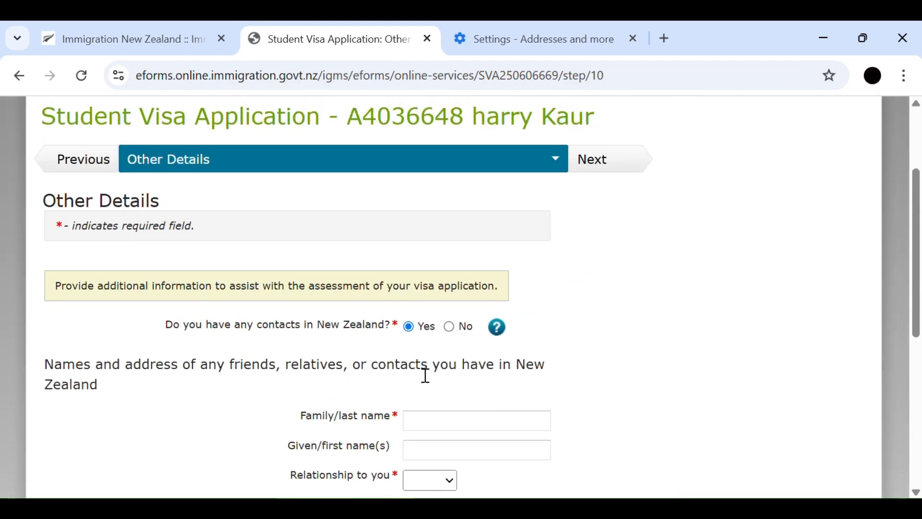
{"action": "left_click", "coordinate": [446, 330]}
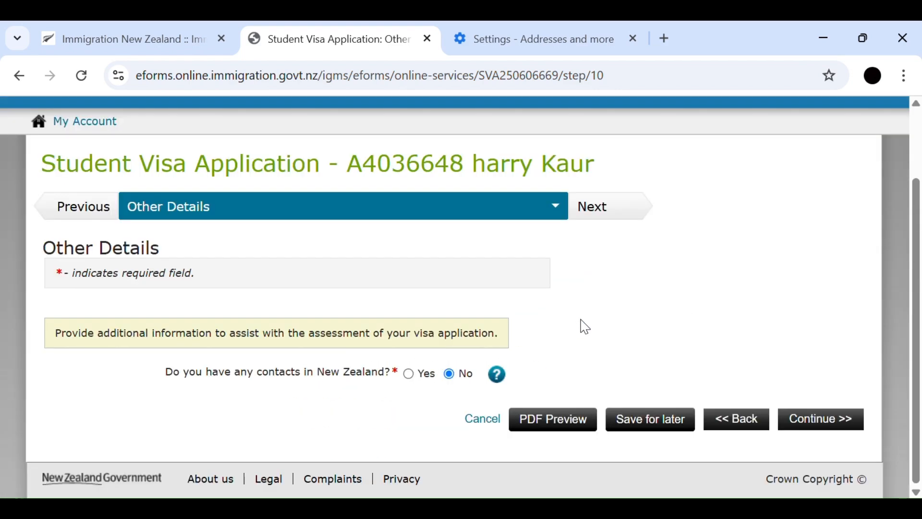
{"action": "left_click", "coordinate": [833, 415]}
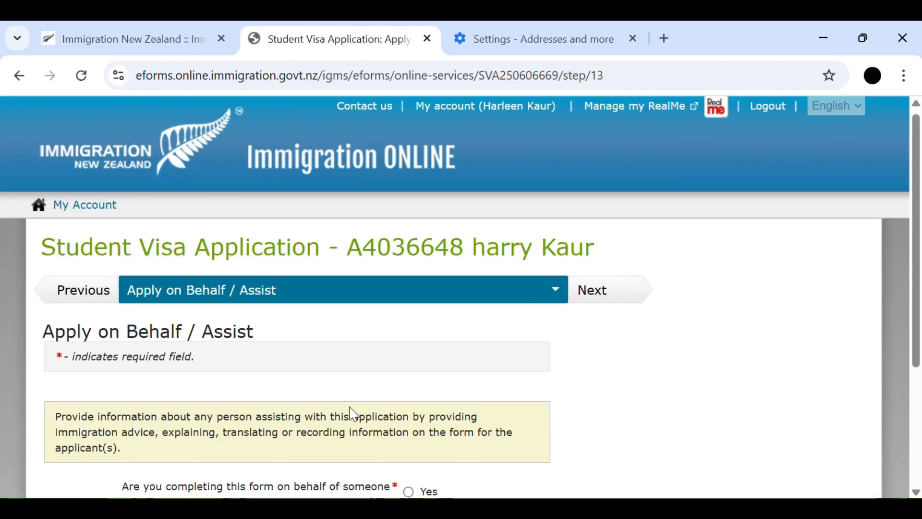
- Answer No to completing the form for someone else and to receiving immigration advice, and continue to the document uploads
{"action": "scroll", "coordinate": [351, 408], "scroll_direction": "down", "scroll_amount": 4}
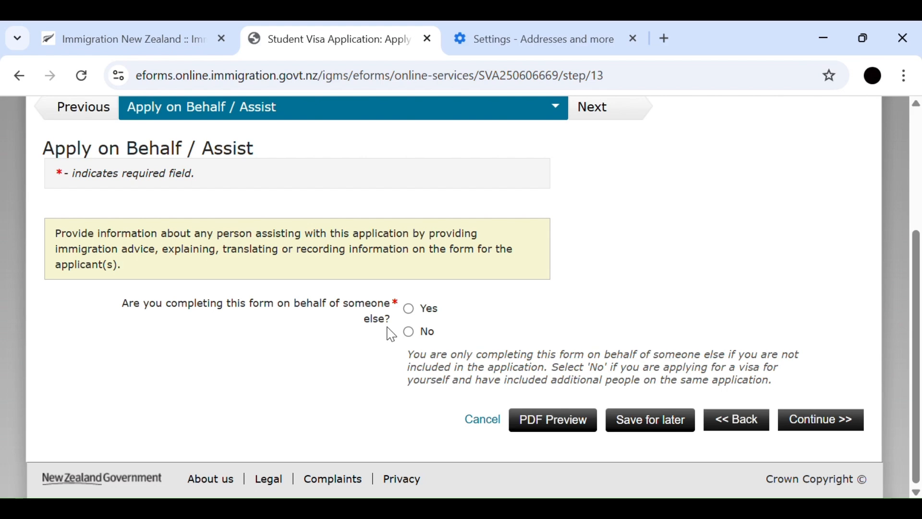
{"action": "left_click", "coordinate": [410, 332]}
{"action": "scroll", "coordinate": [510, 395], "scroll_direction": "down", "scroll_amount": 1}
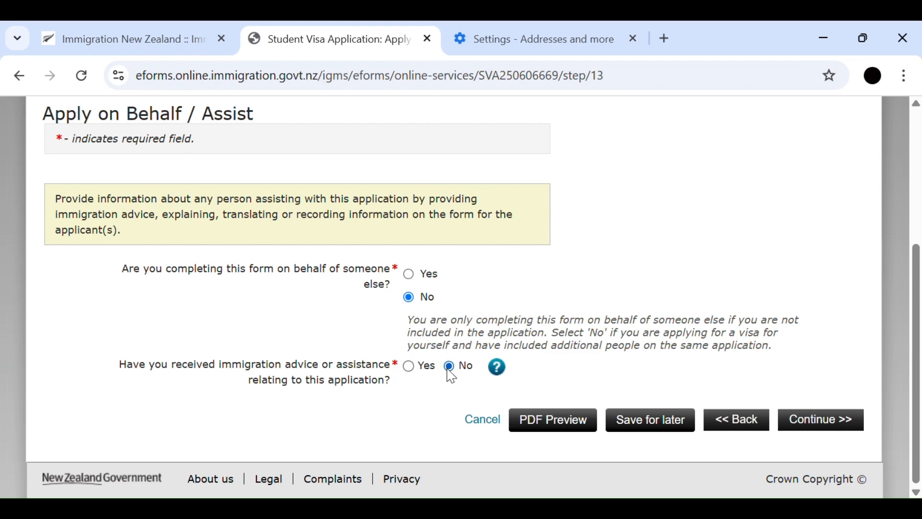
{"action": "left_click", "coordinate": [817, 419]}
- Review the list of required supporting documents, their file formats, and the health and bona fide evidence requirements
{"action": "scroll", "coordinate": [544, 307], "scroll_direction": "down", "scroll_amount": 5}
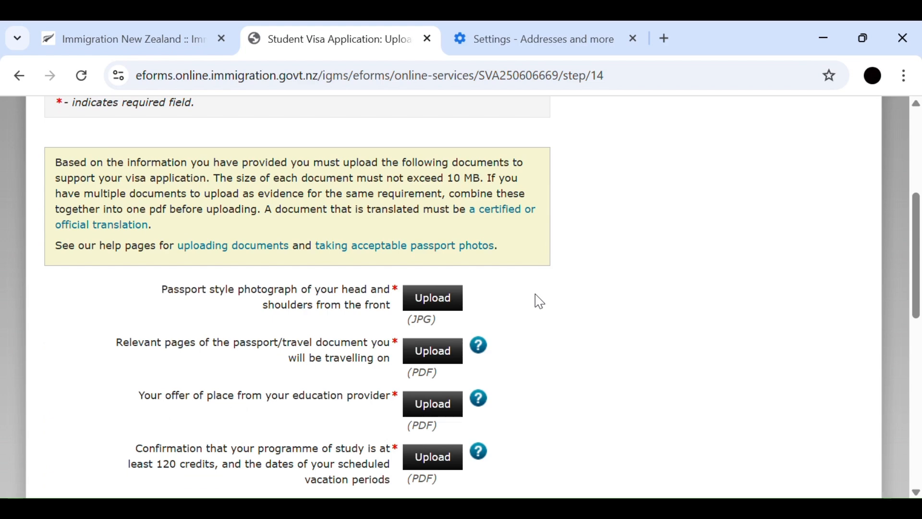
{"action": "scroll", "coordinate": [540, 301], "scroll_direction": "down", "scroll_amount": 2}
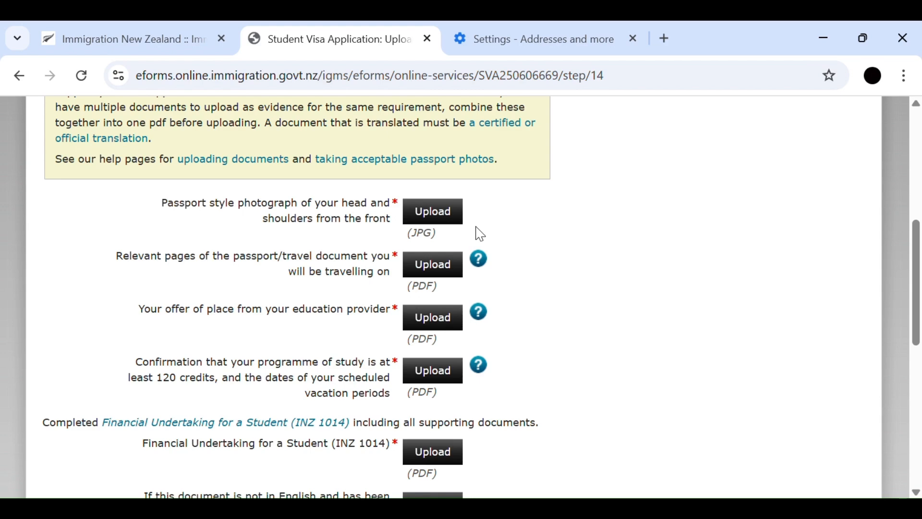
{"action": "scroll", "coordinate": [480, 233], "scroll_direction": "down", "scroll_amount": 2}
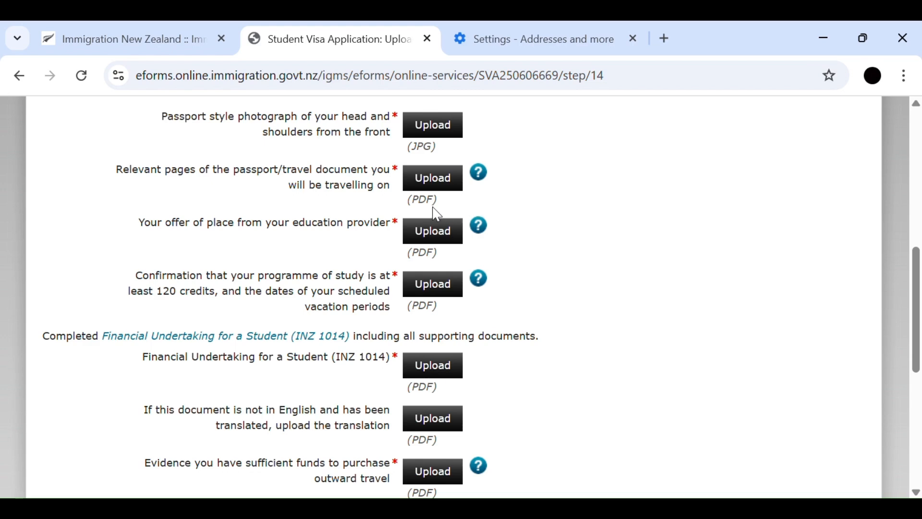
{"action": "scroll", "coordinate": [436, 214], "scroll_direction": "down", "scroll_amount": 2}
{"action": "scroll", "coordinate": [439, 212], "scroll_direction": "up", "scroll_amount": 2}
{"action": "scroll", "coordinate": [448, 247], "scroll_direction": "down", "scroll_amount": 2}
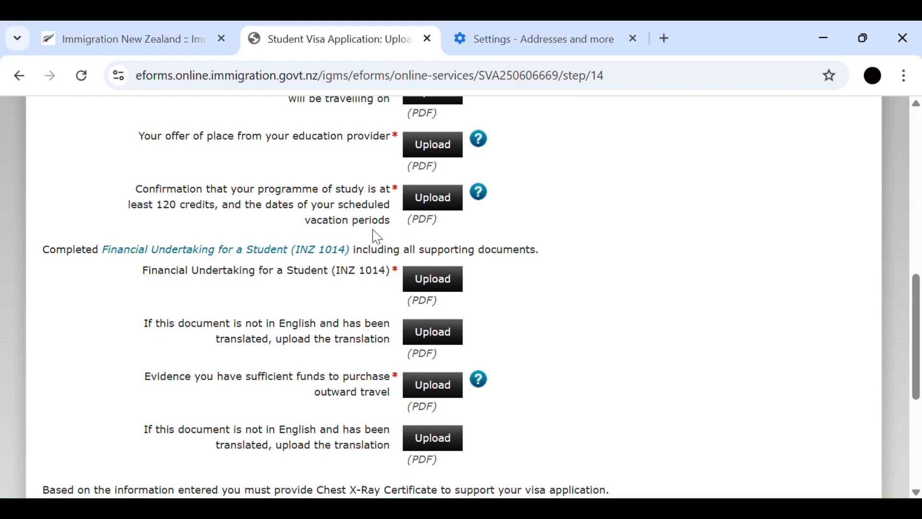
{"action": "scroll", "coordinate": [450, 206], "scroll_direction": "down", "scroll_amount": 2}
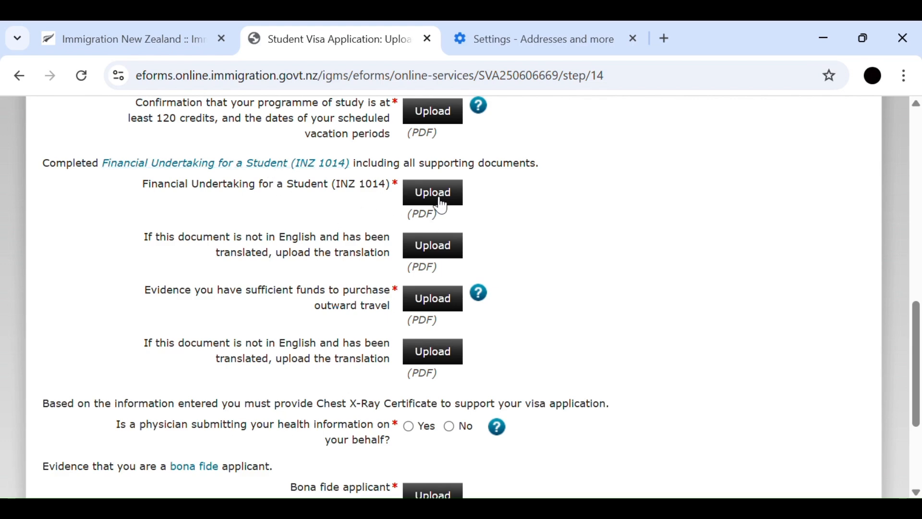
{"action": "scroll", "coordinate": [442, 206], "scroll_direction": "down", "scroll_amount": 2}
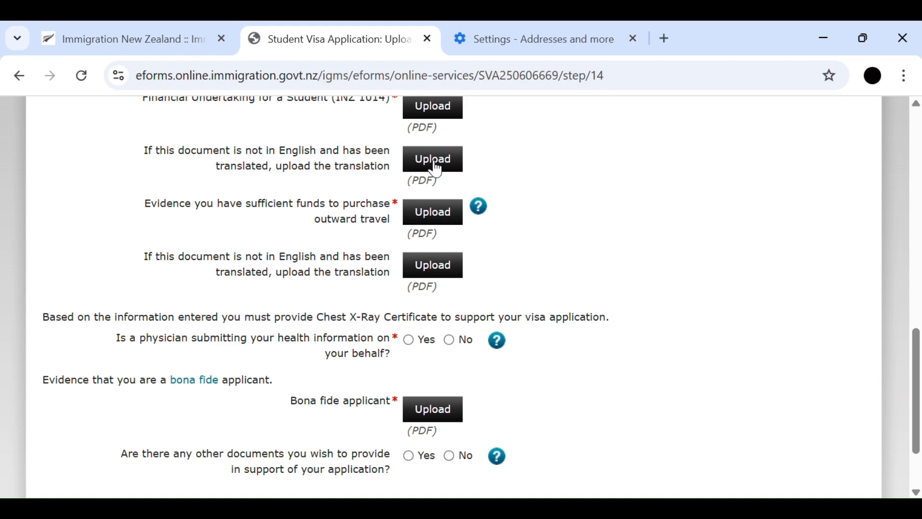
{"action": "scroll", "coordinate": [436, 169], "scroll_direction": "down", "scroll_amount": 2}
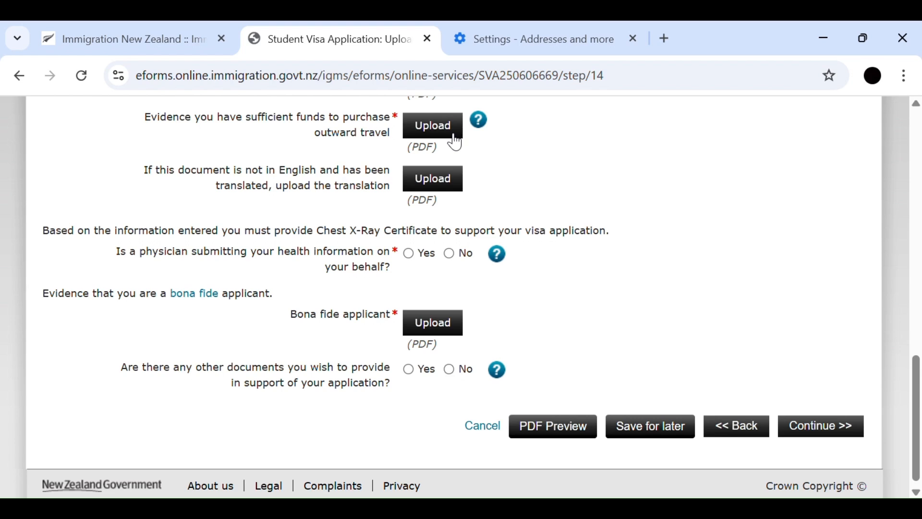
{"action": "scroll", "coordinate": [456, 143], "scroll_direction": "down", "scroll_amount": 1}
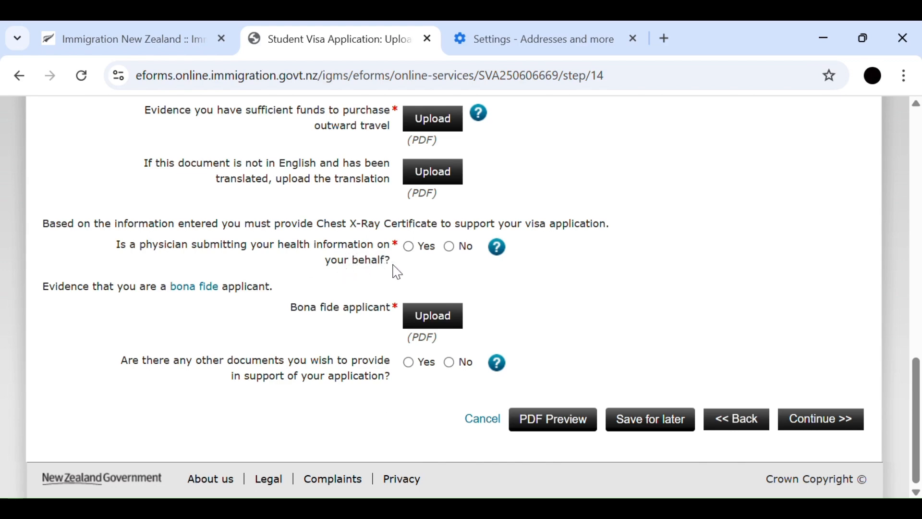
- Answer Yes to a physician submitting the health information and to having an eMedical Reference Code, leaving the code field empty
{"action": "left_click", "coordinate": [413, 252]}
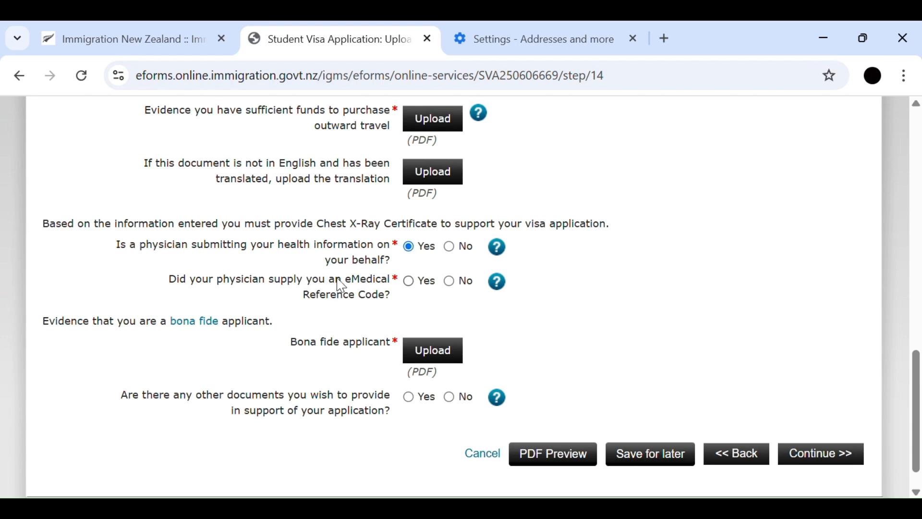
{"action": "left_click", "coordinate": [406, 283]}
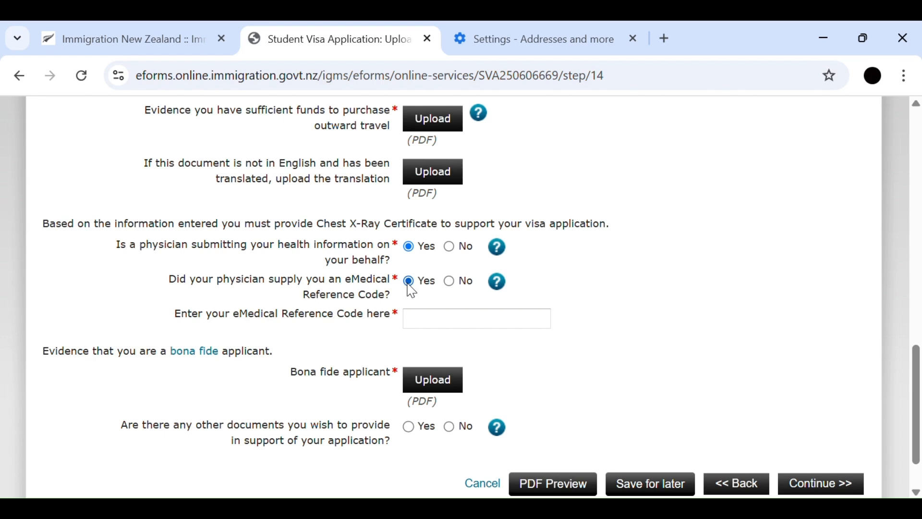
{"action": "left_click", "coordinate": [430, 327]}
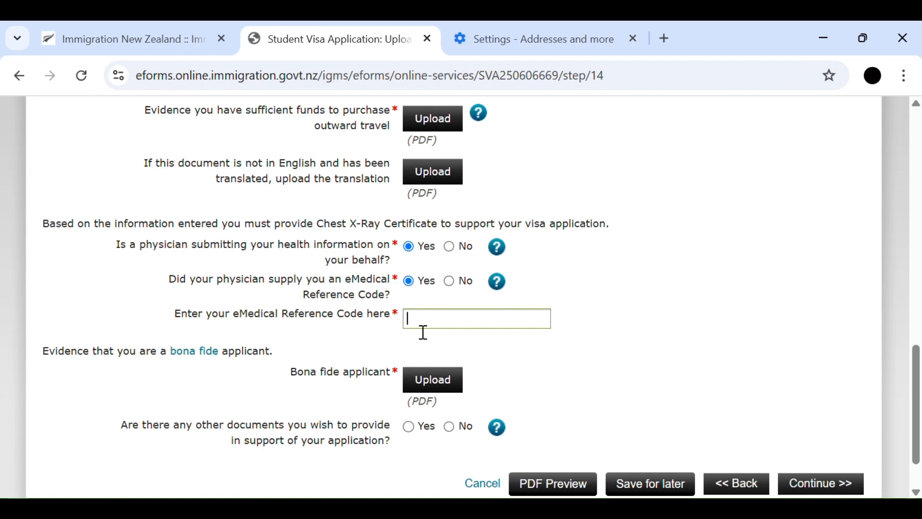
- Reveal the Chest X-ray Certificate fields by answering No to the physician question, and restore both Yes answers
{"action": "left_click", "coordinate": [451, 254]}
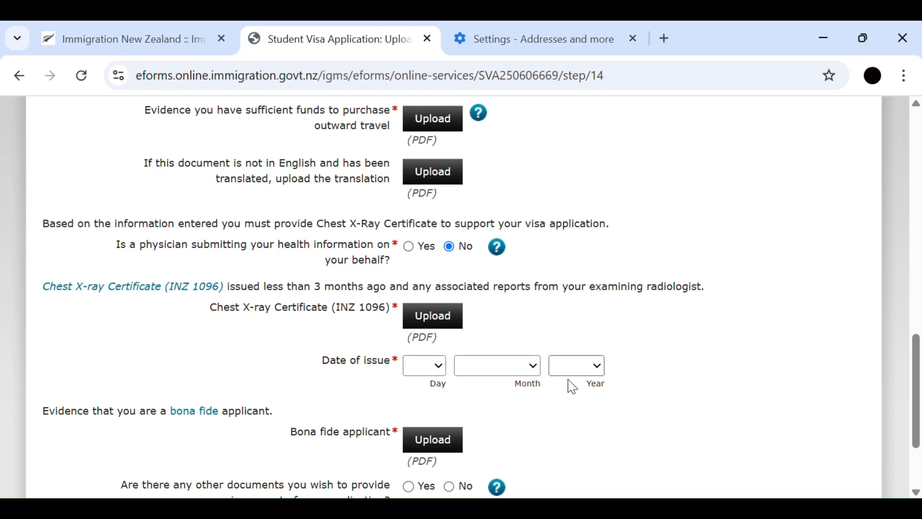
{"action": "left_click", "coordinate": [409, 254]}
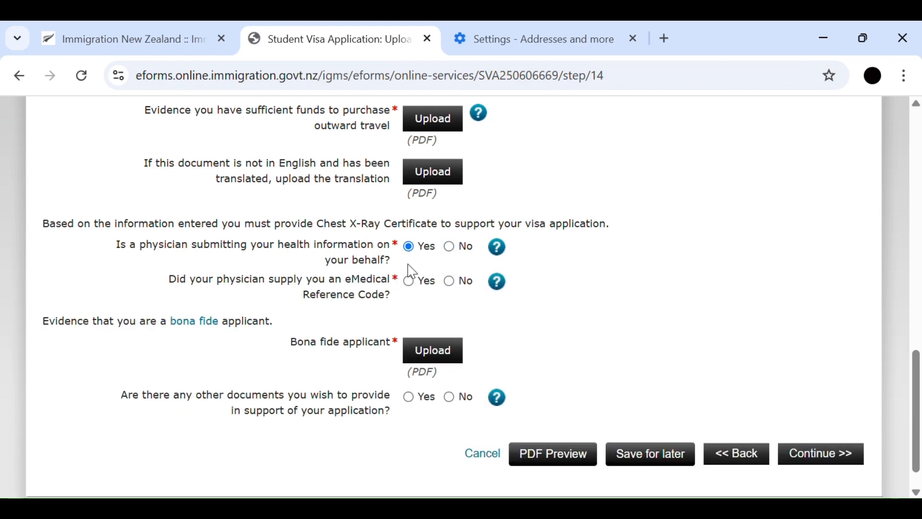
{"action": "left_click", "coordinate": [410, 282]}
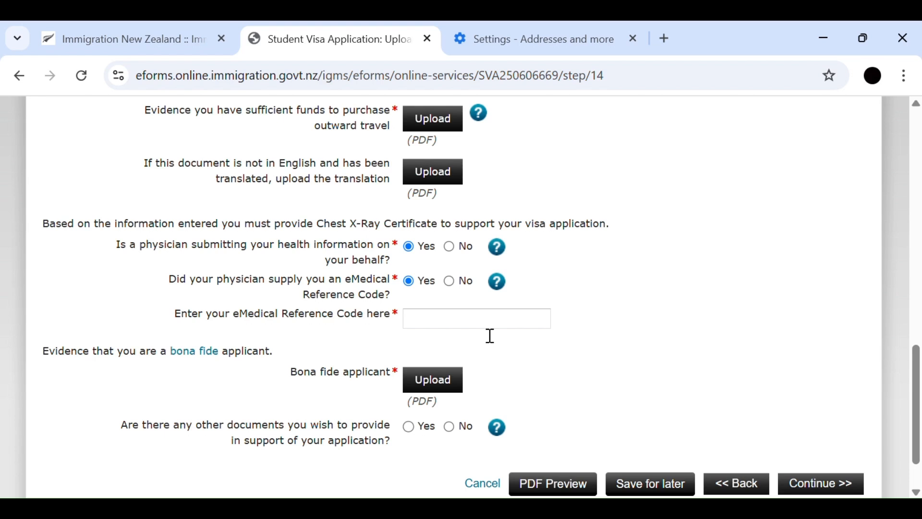
- Answer Yes to providing other supporting documents and set the document type to Academic transcript
{"action": "scroll", "coordinate": [488, 339], "scroll_direction": "down", "scroll_amount": 2}
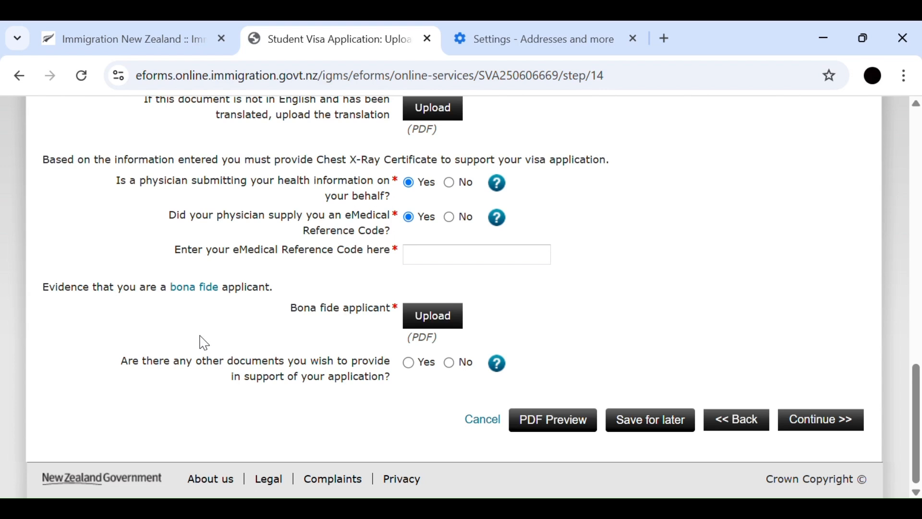
{"action": "left_click", "coordinate": [410, 364]}
{"action": "scroll", "coordinate": [417, 365], "scroll_direction": "down", "scroll_amount": 4}
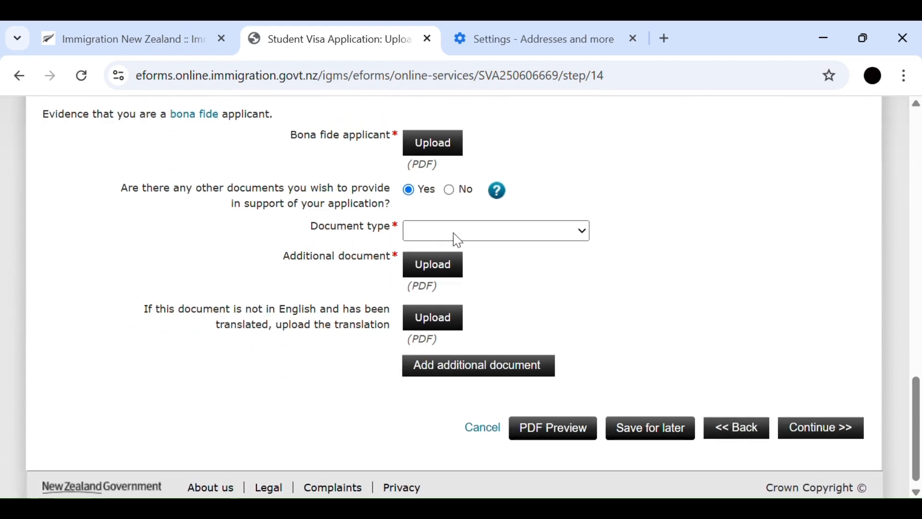
{"action": "left_click", "coordinate": [497, 274]}
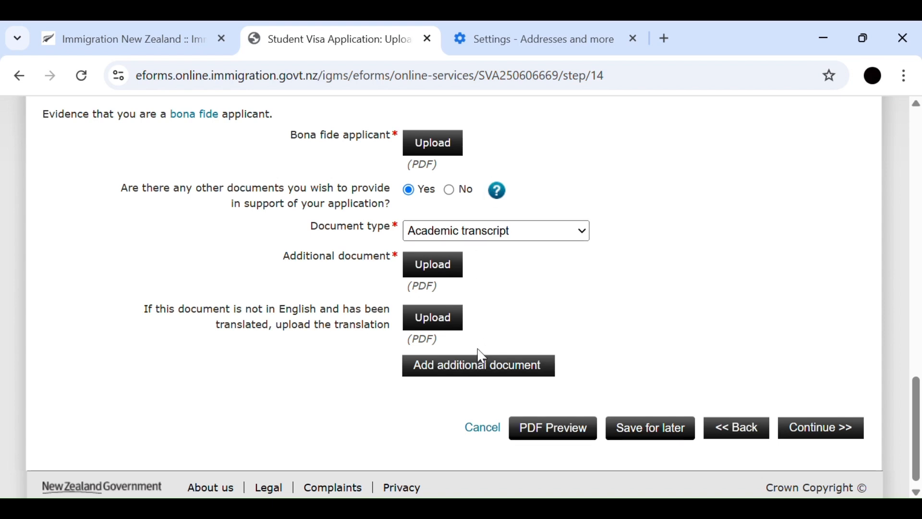
- Switch the additional document's type to IELTS certificate, Other financial information and finally Other document, not listed
{"action": "left_click", "coordinate": [473, 416]}
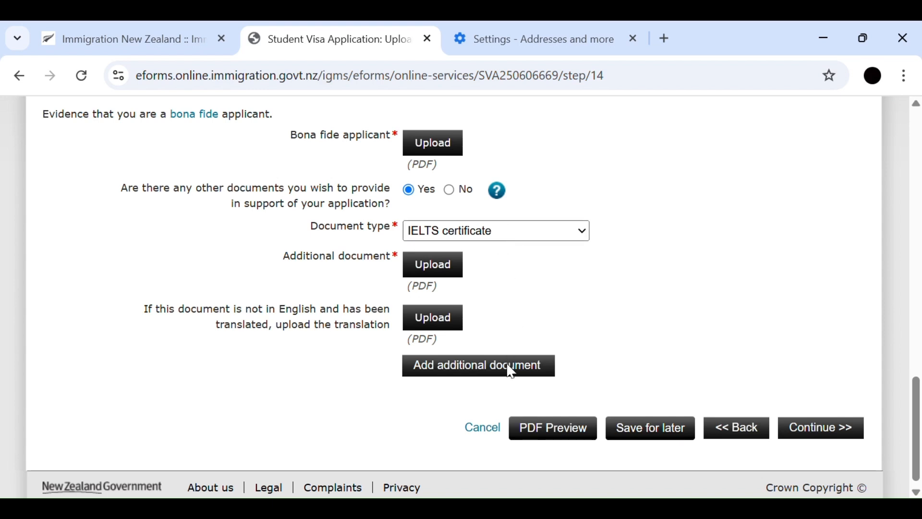
{"action": "left_click", "coordinate": [491, 403]}
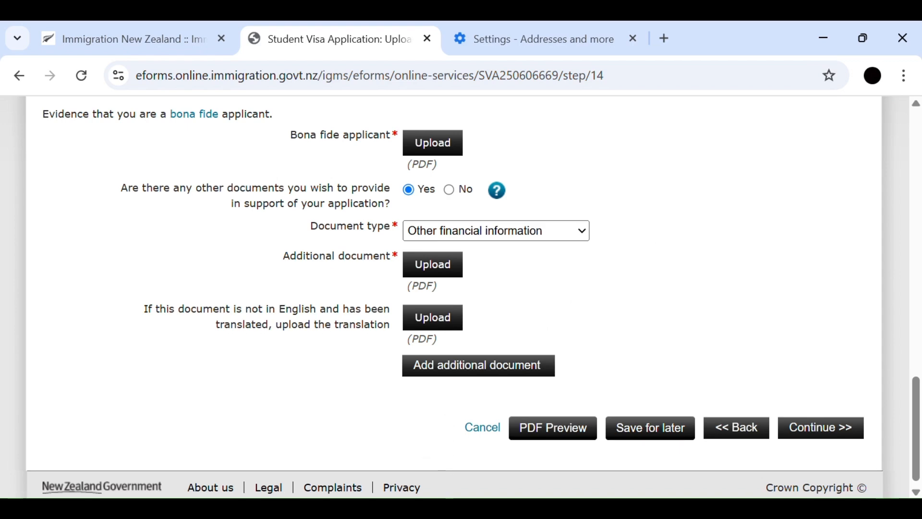
{"action": "left_click", "coordinate": [478, 367]}
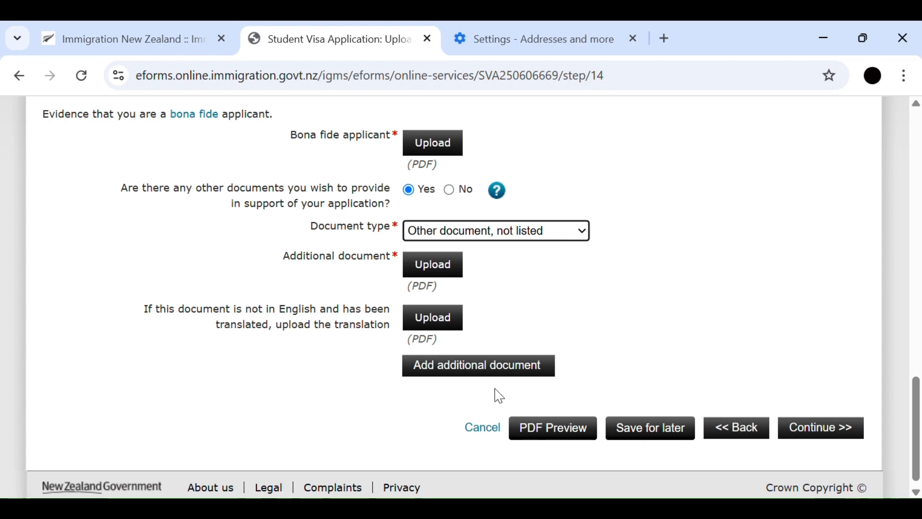
{"action": "scroll", "coordinate": [497, 395], "scroll_direction": "up", "scroll_amount": 7}
{"action": "scroll", "coordinate": [499, 396], "scroll_direction": "up", "scroll_amount": 10}
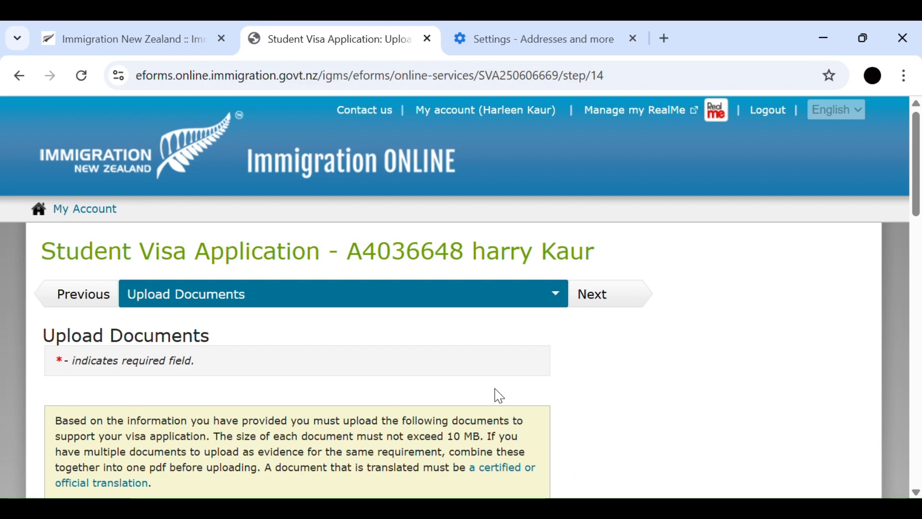
{"action": "scroll", "coordinate": [499, 397], "scroll_direction": "down", "scroll_amount": 20}
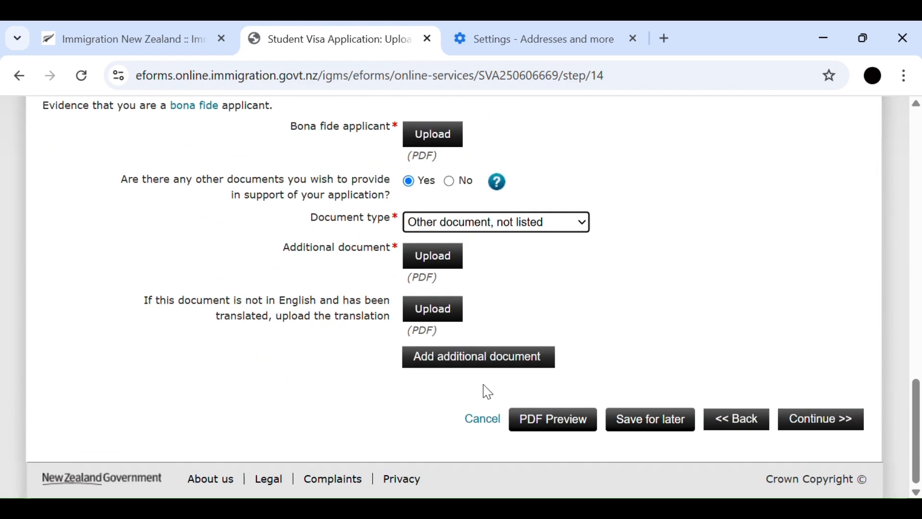